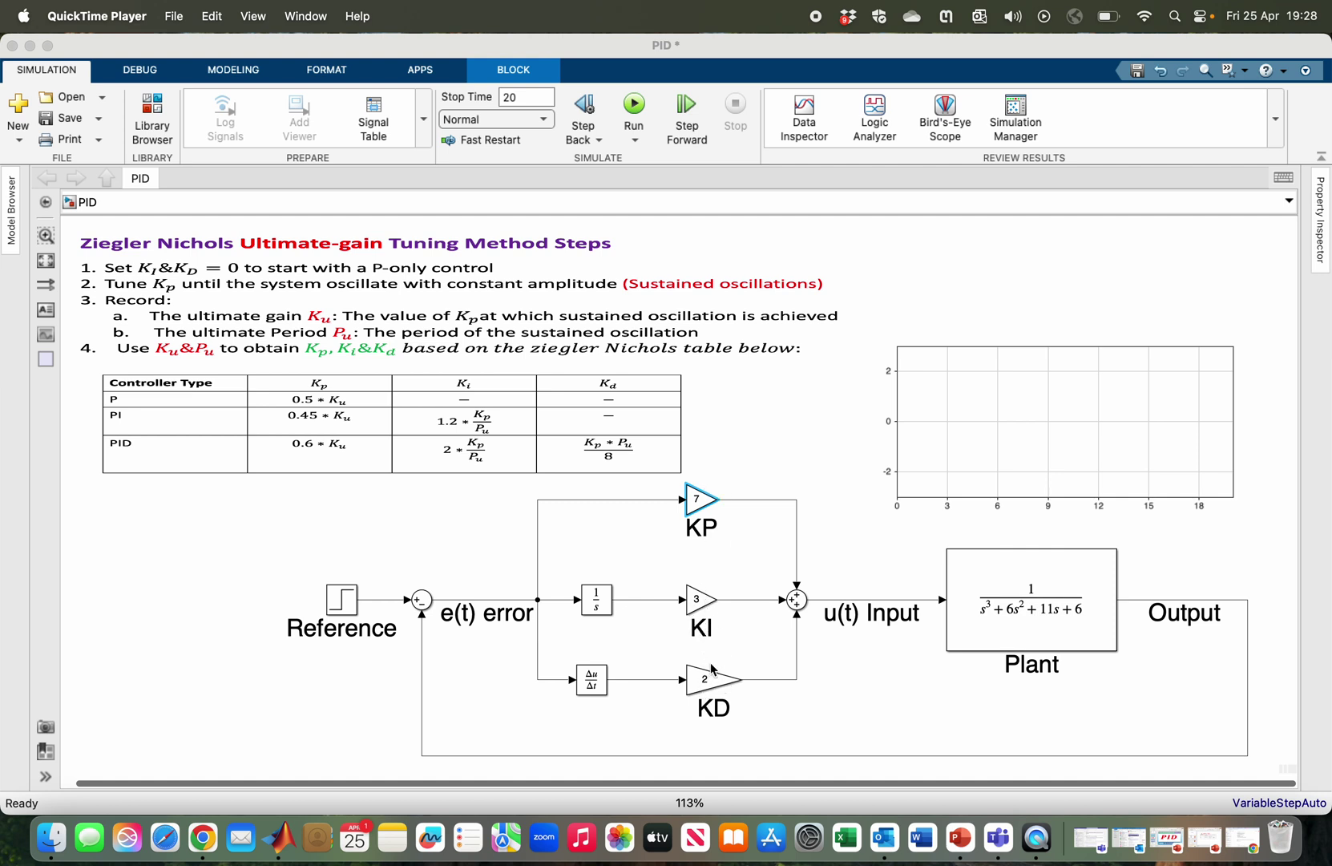
Zero the KI and KD gain blocks, leaving KP at 7 for a proportional-only controller.
left_click(700, 608)
double_click(701, 607)
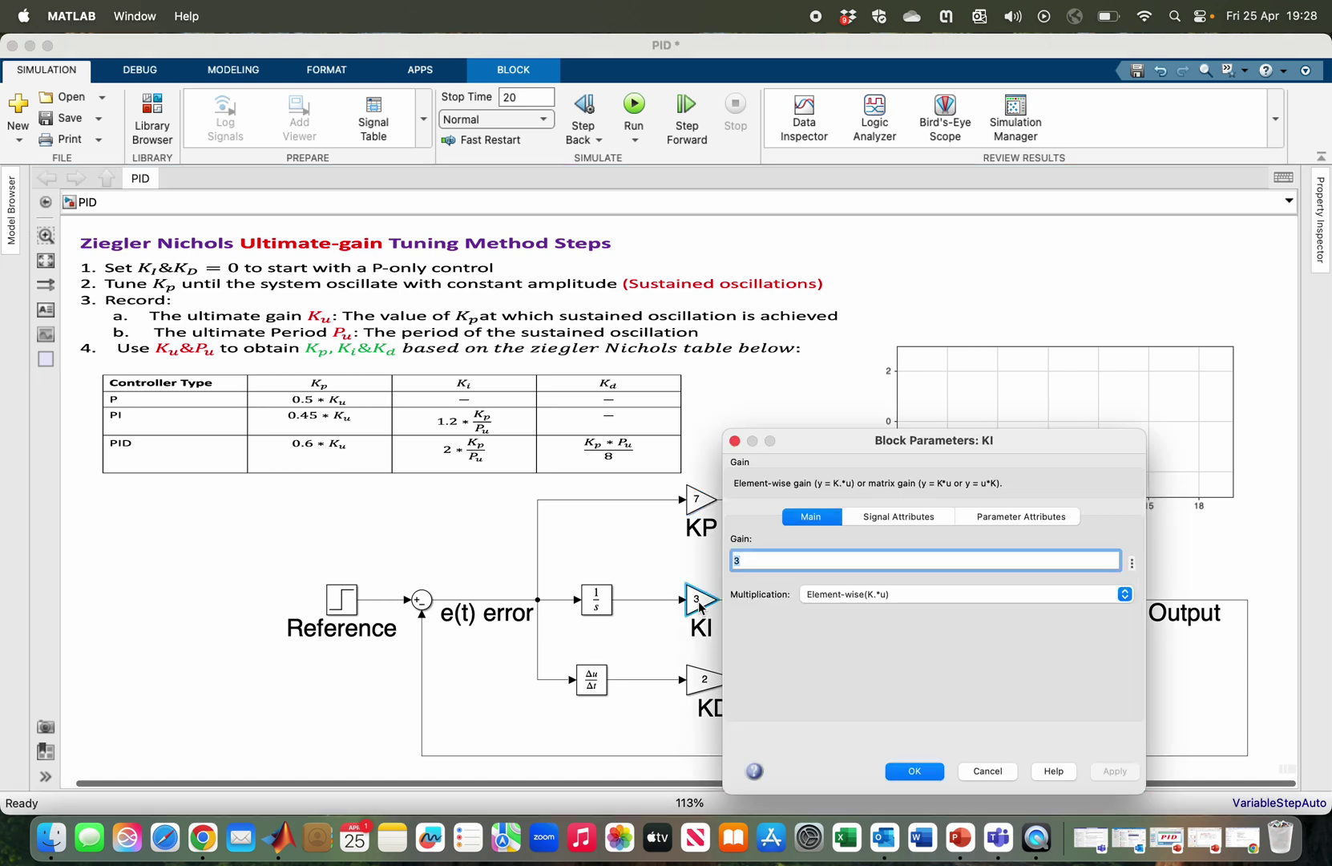
type("0")
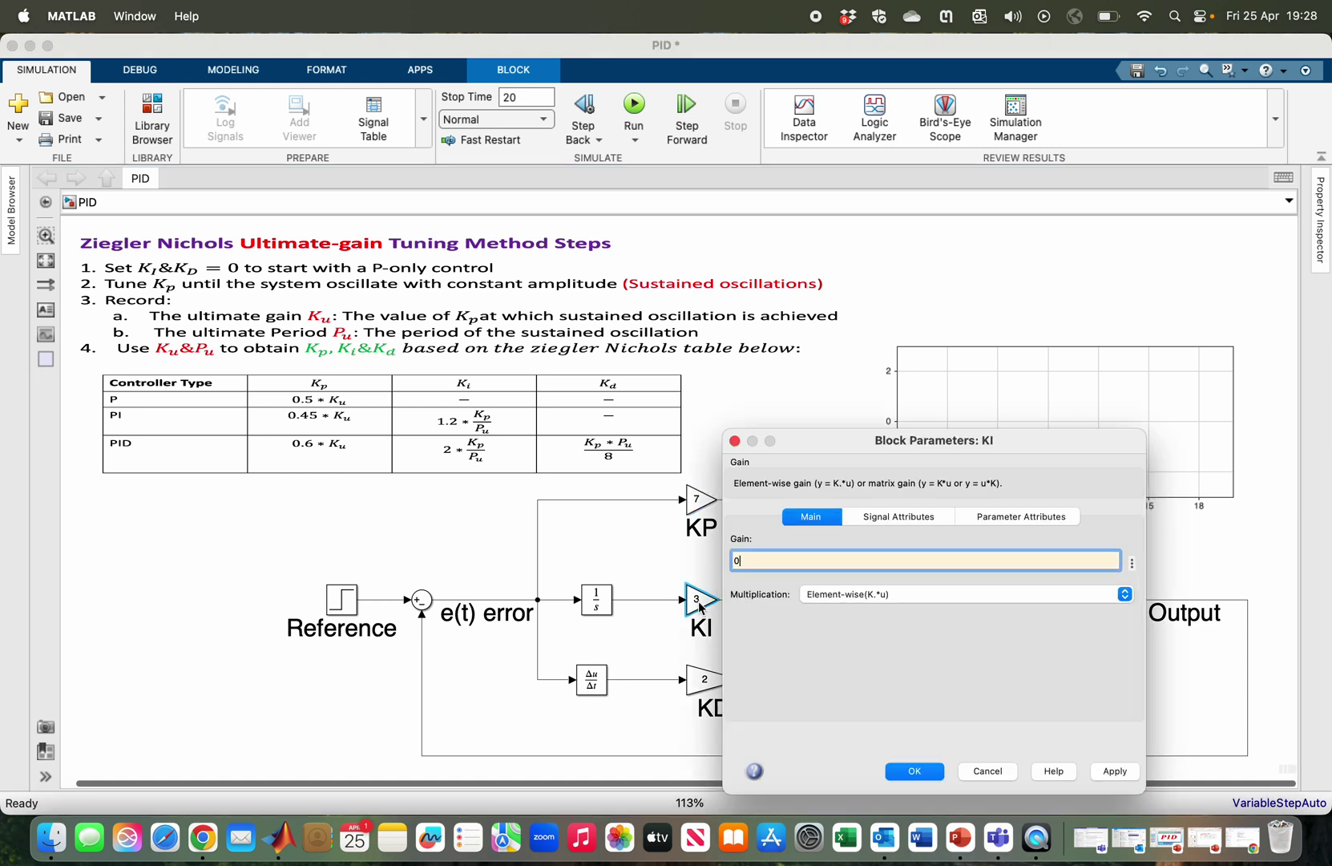
left_click(913, 771)
double_click(709, 682)
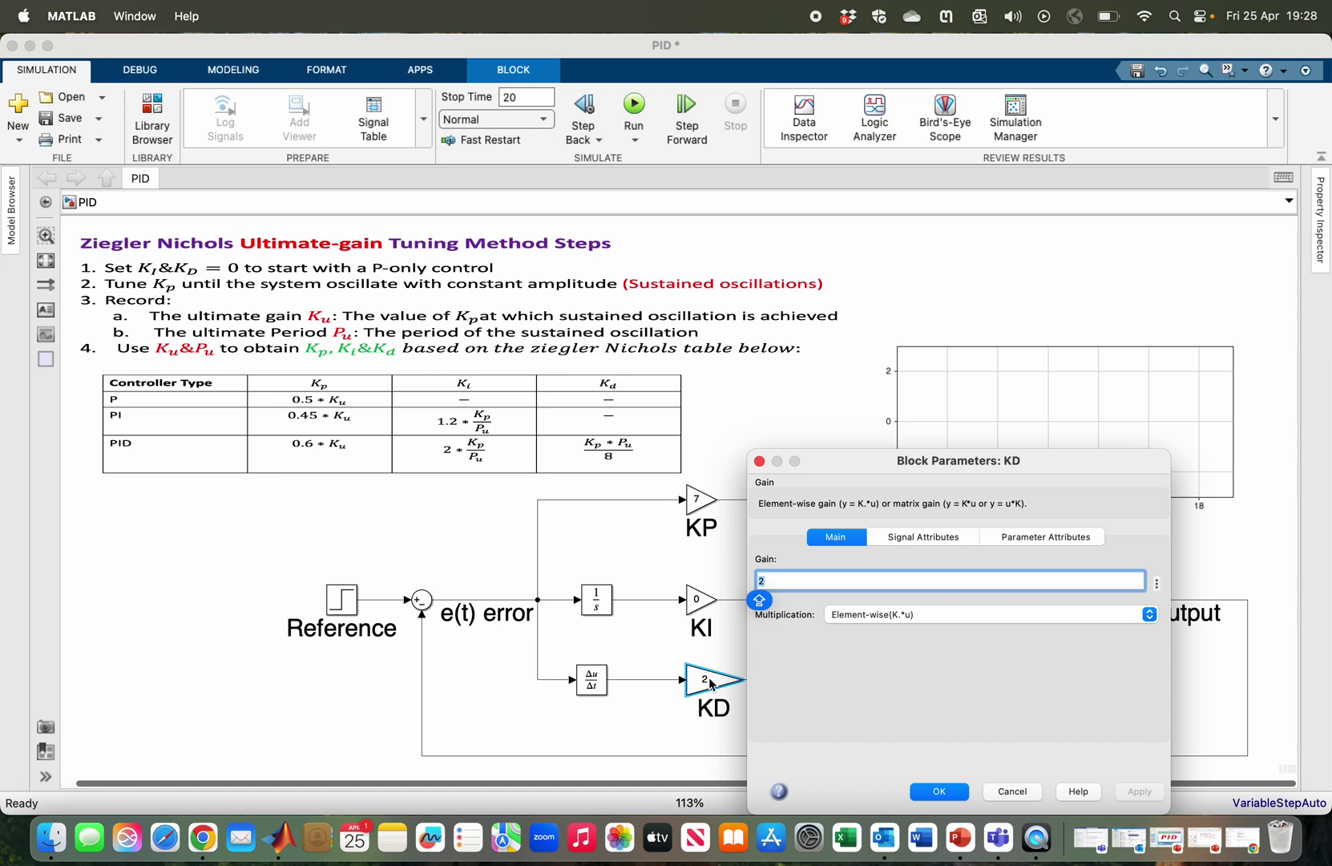
type("0")
key("Return")
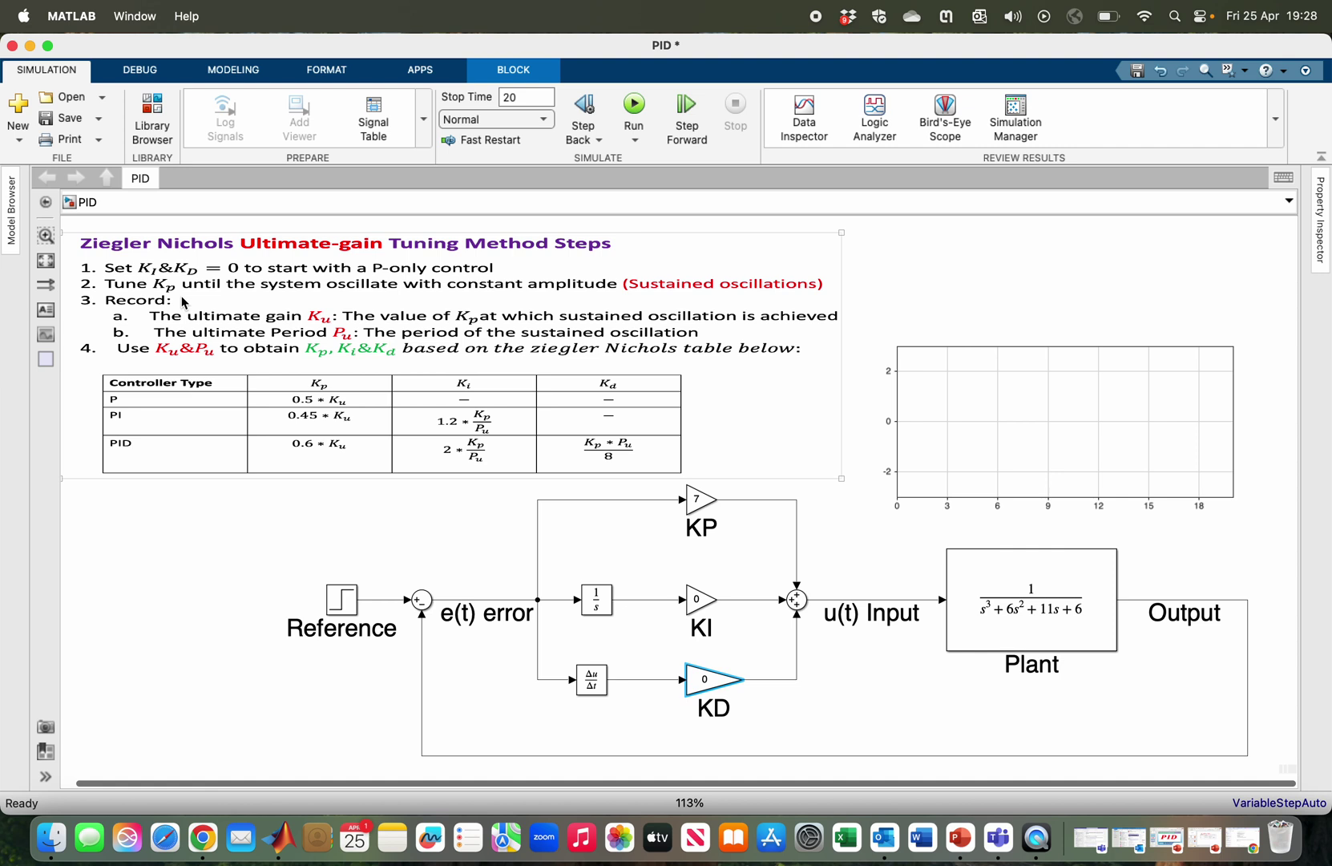
Simulate the P-only loop, then raise KP to 40 and rerun to check the scope.
left_click(635, 105)
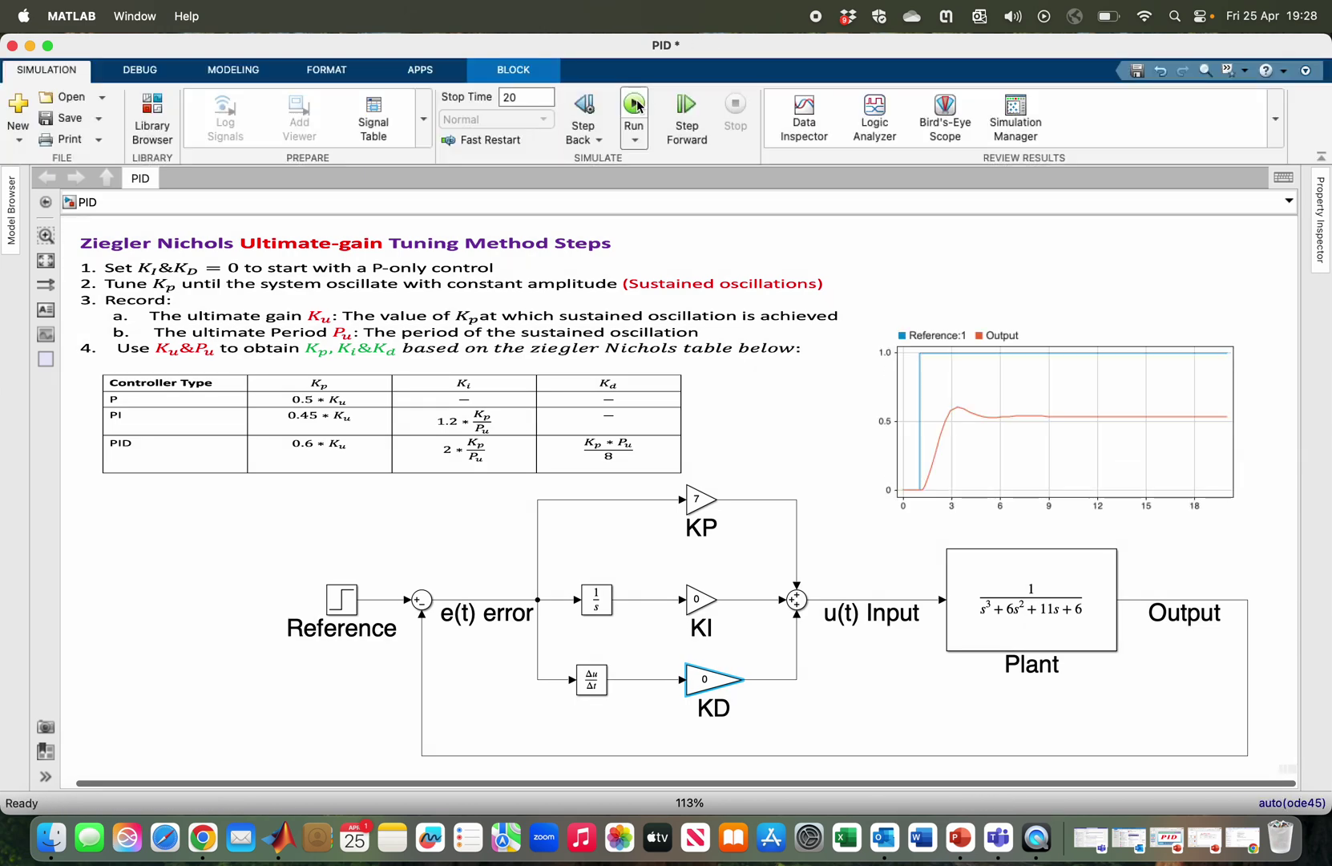
left_click(924, 448)
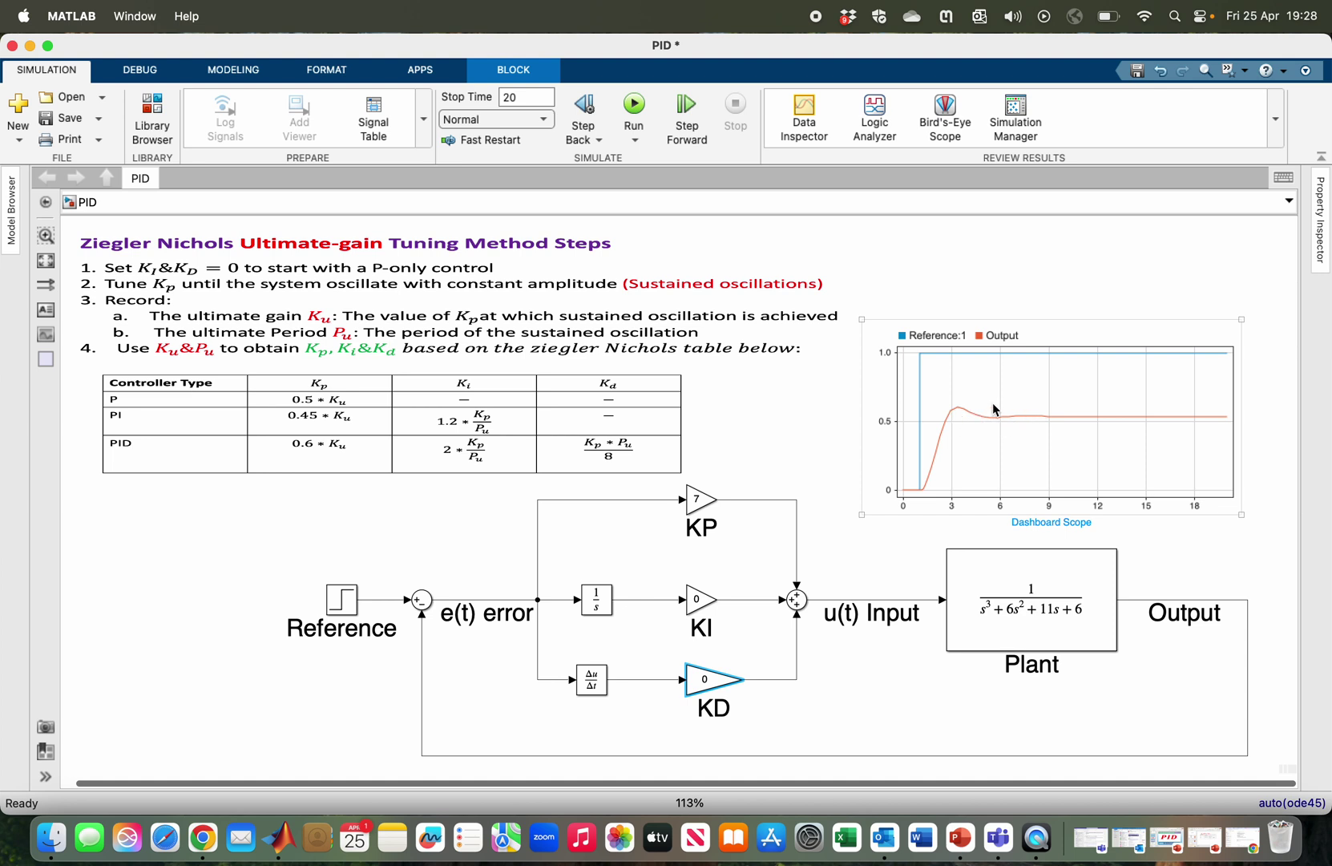
left_click(703, 498)
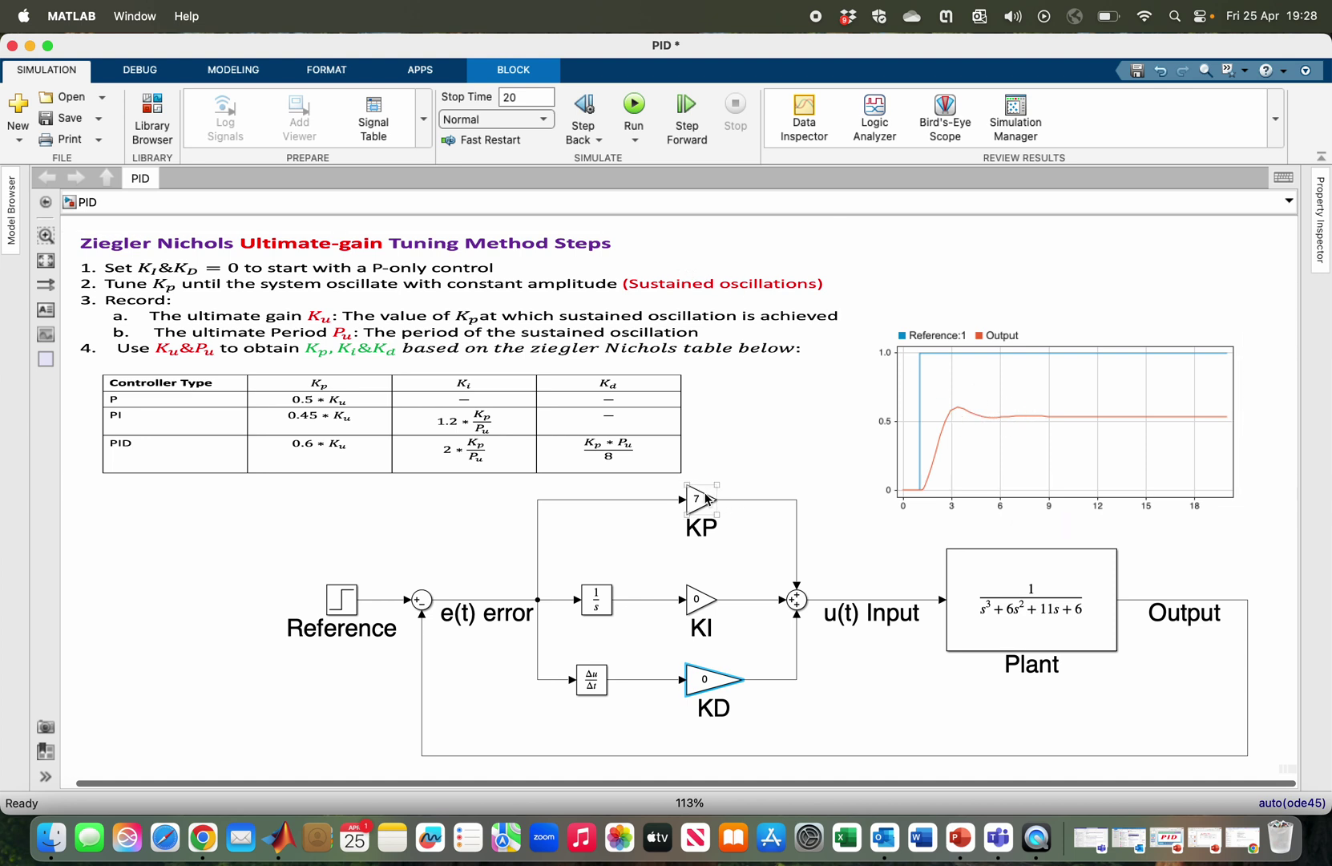
double_click(705, 498)
type("40")
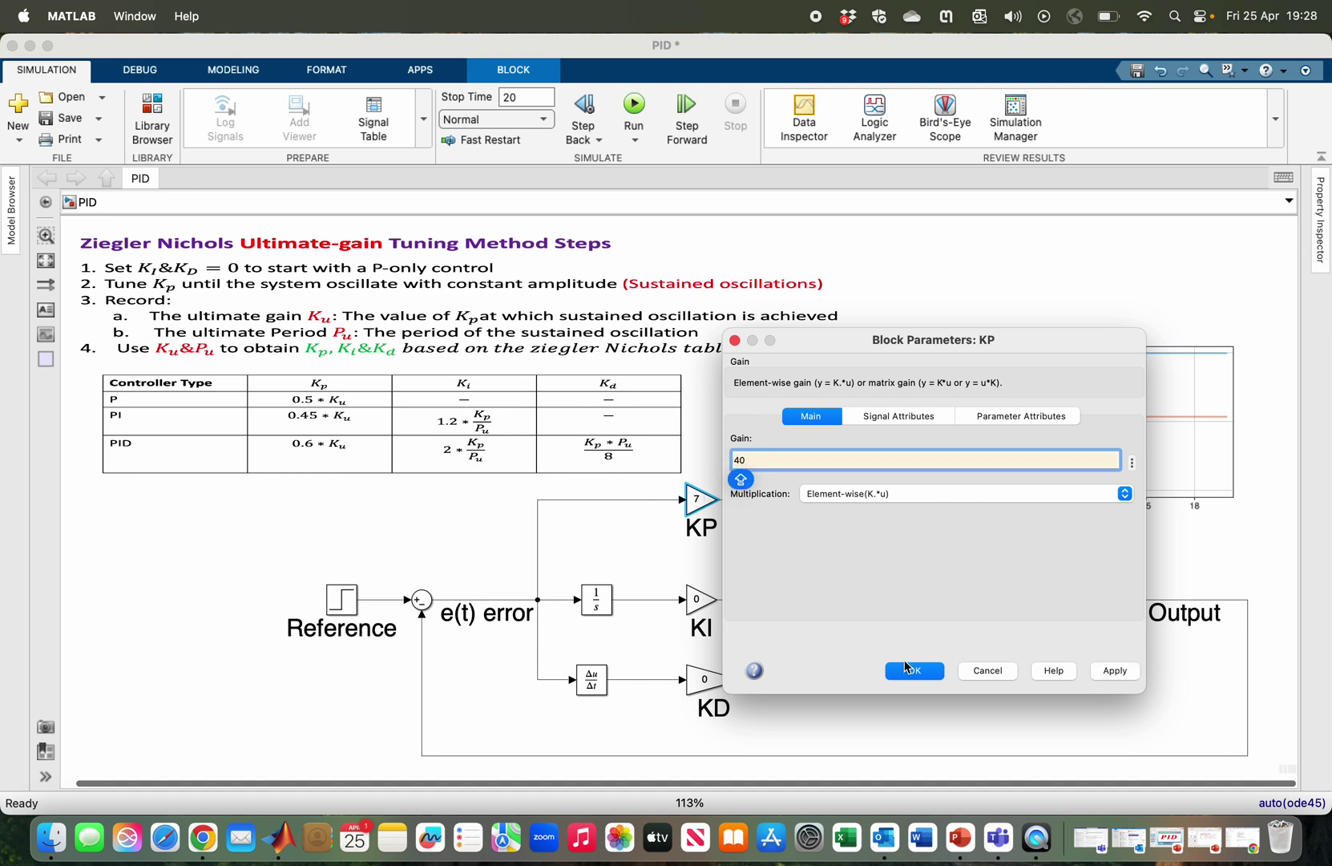
left_click(911, 669)
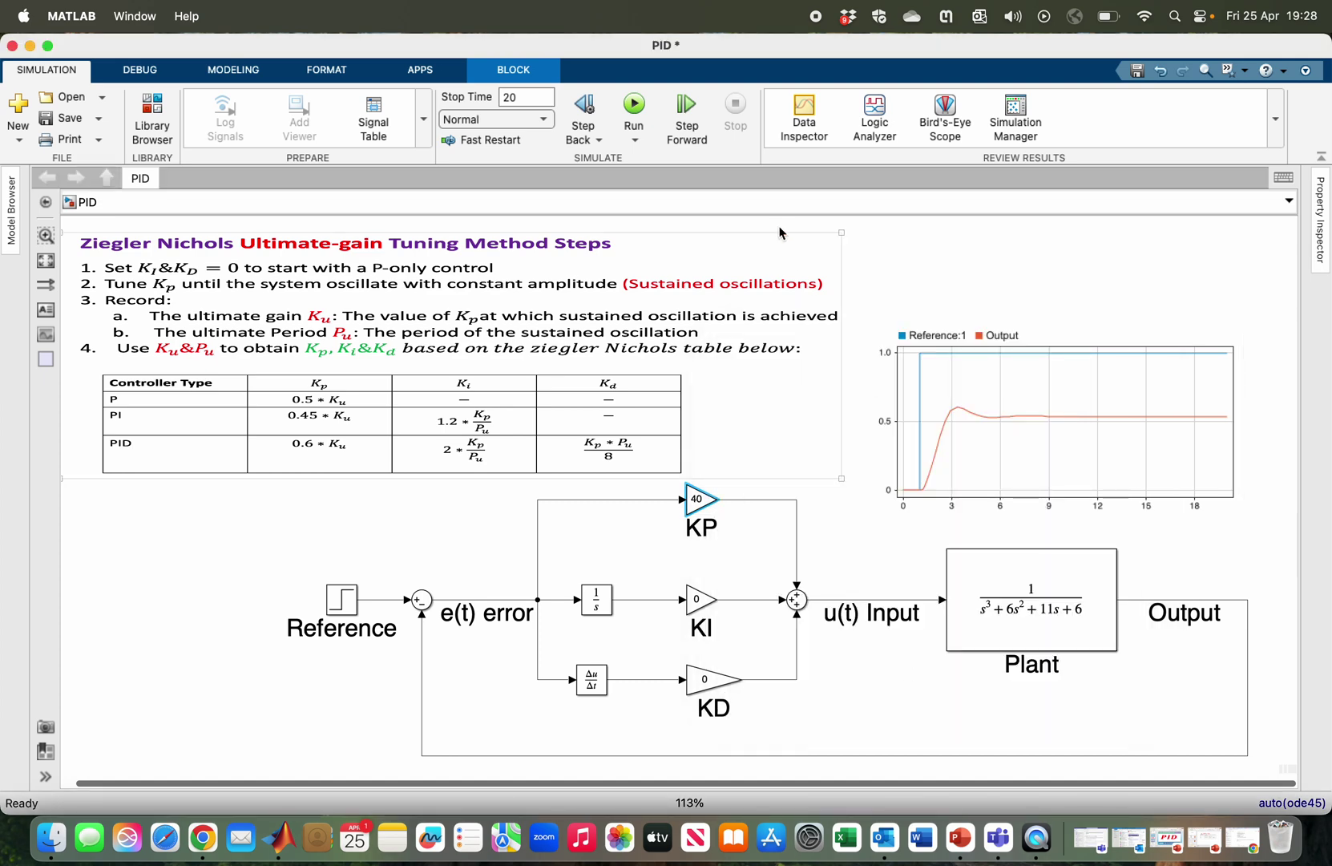
left_click(636, 109)
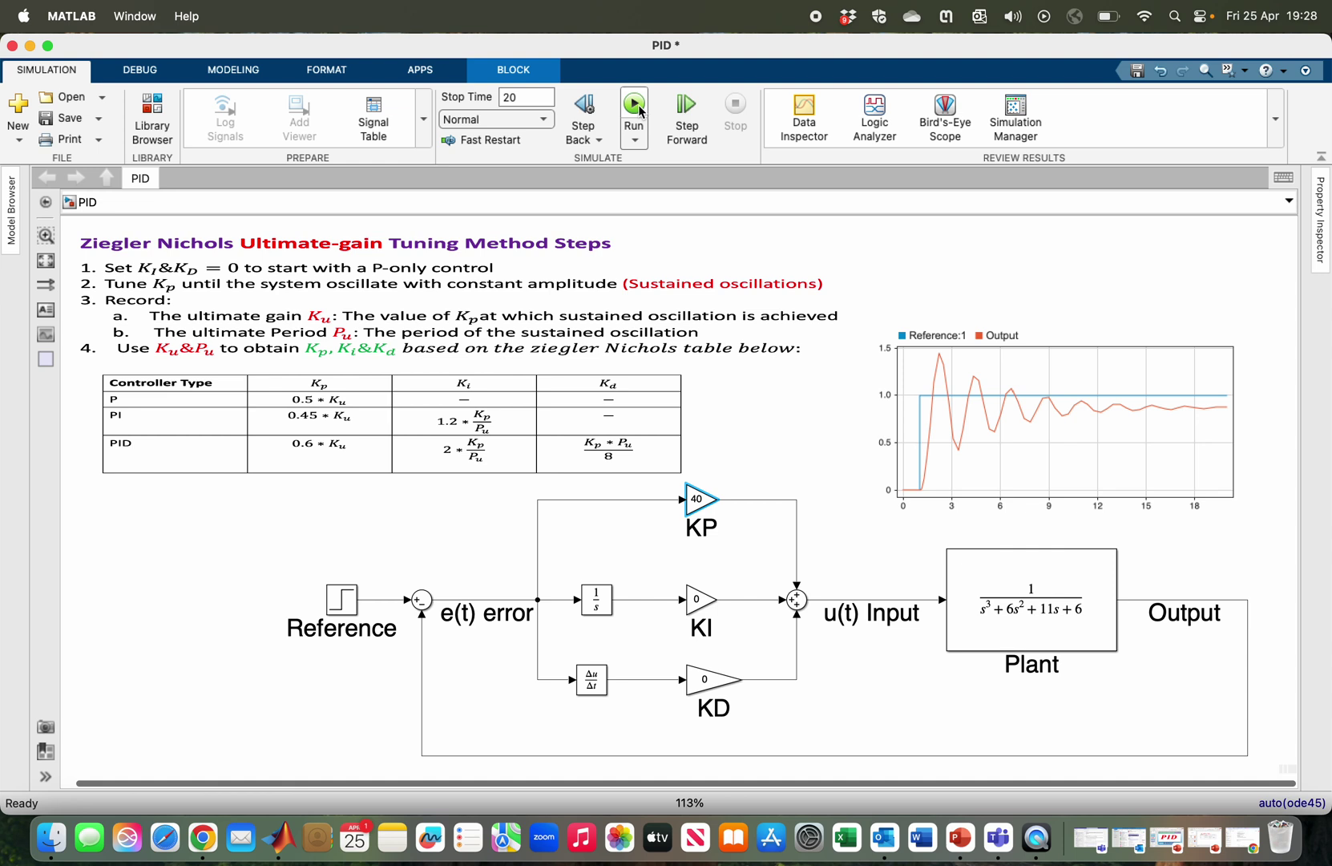
left_click(1050, 396)
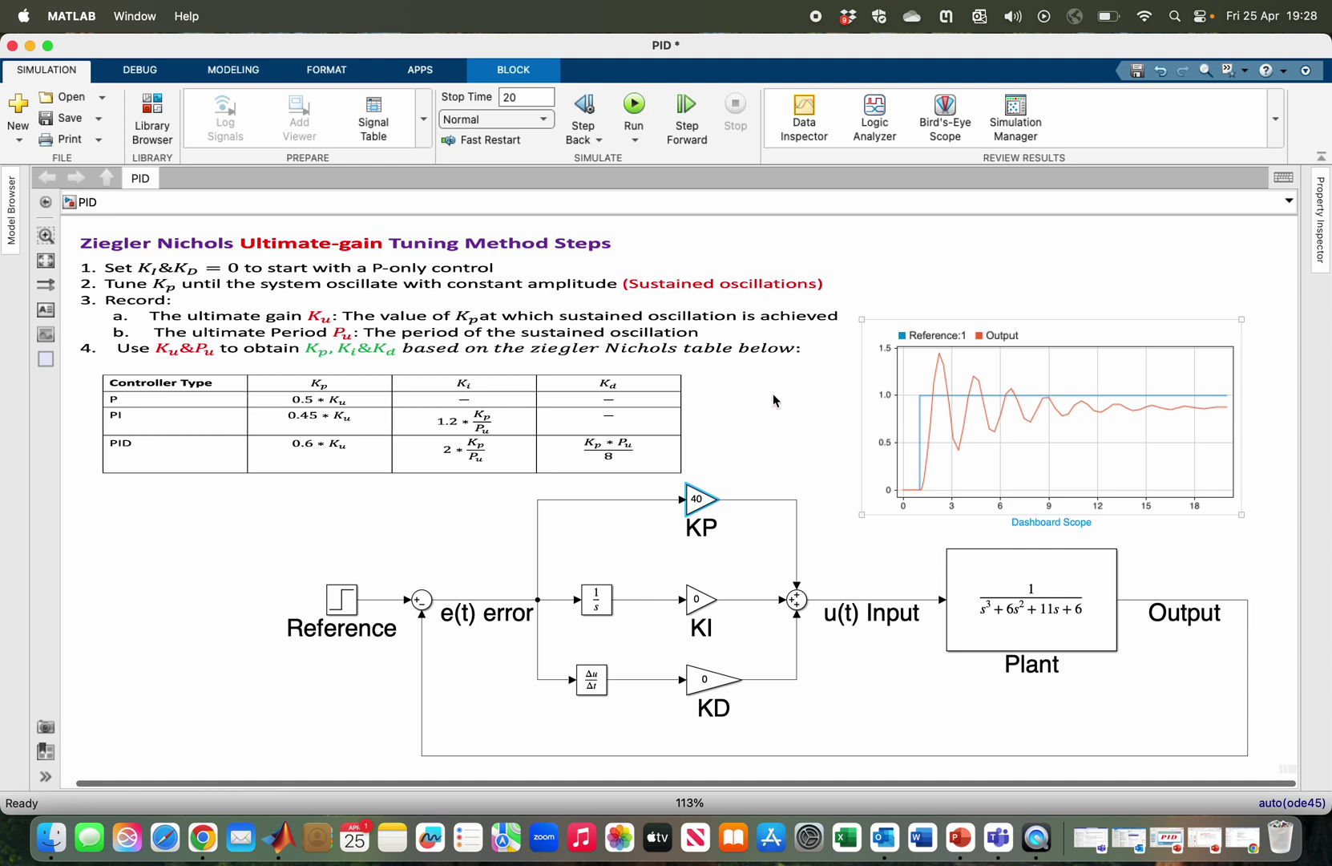
Raise KP to 60 and rerun to confirm sustained constant-amplitude oscillation.
double_click(699, 505)
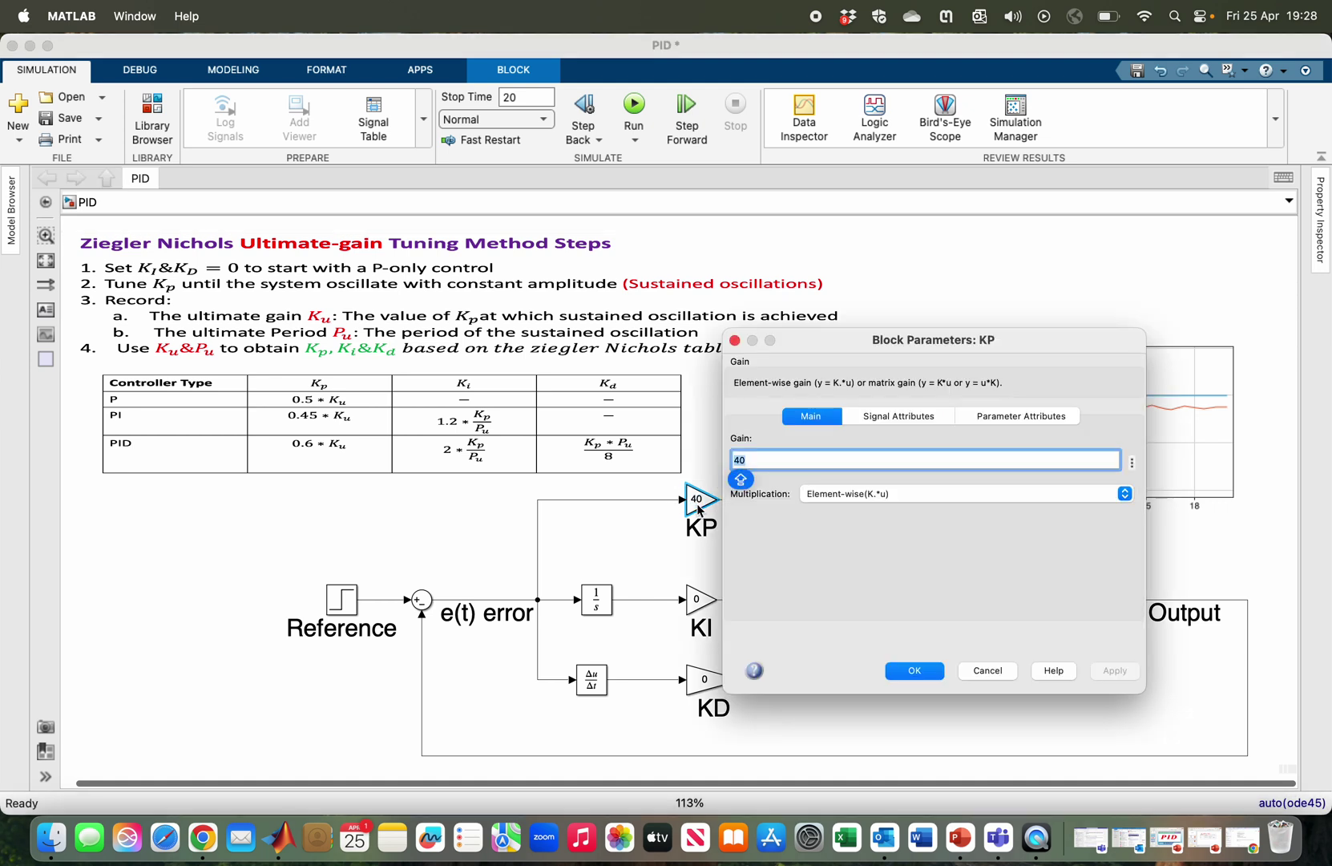
type("60")
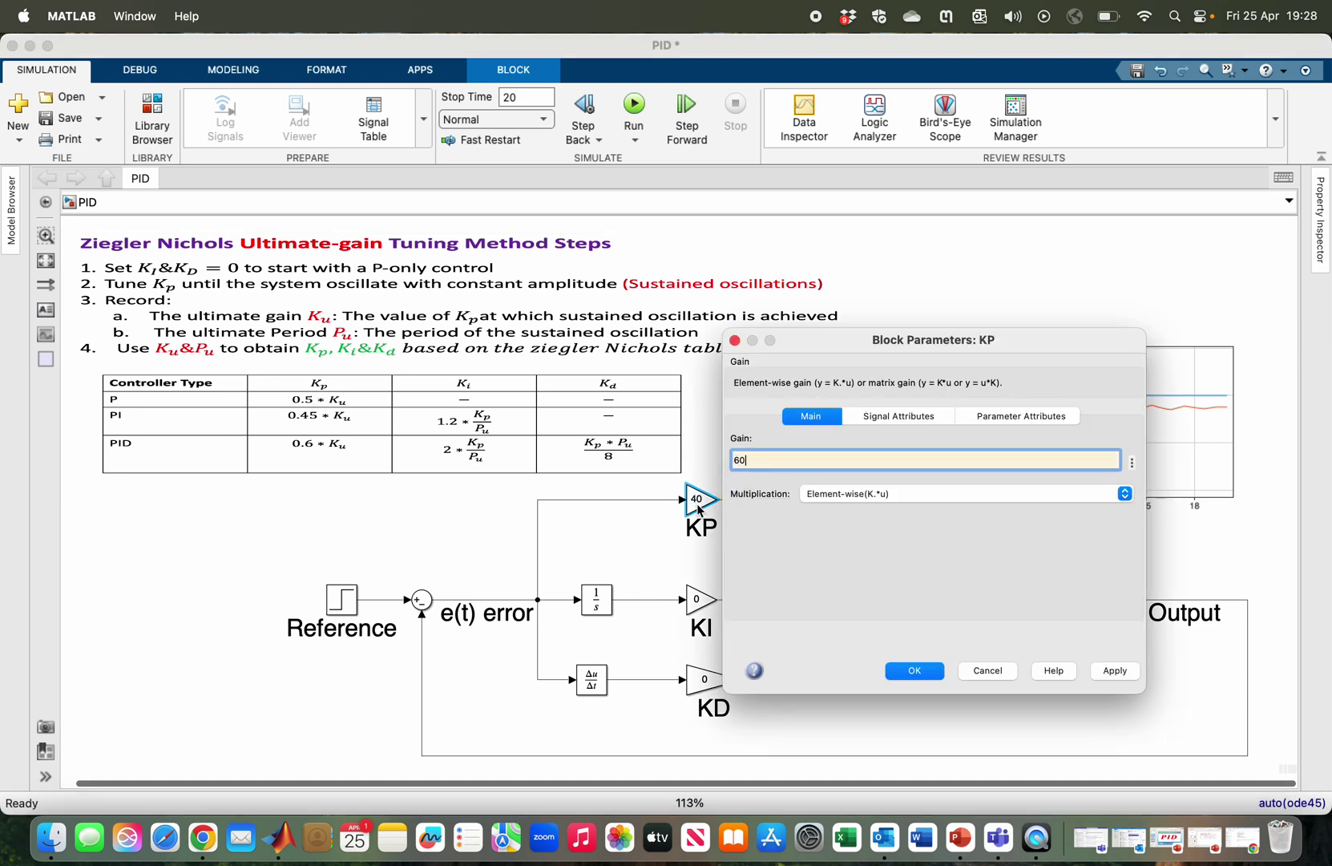
left_click(906, 670)
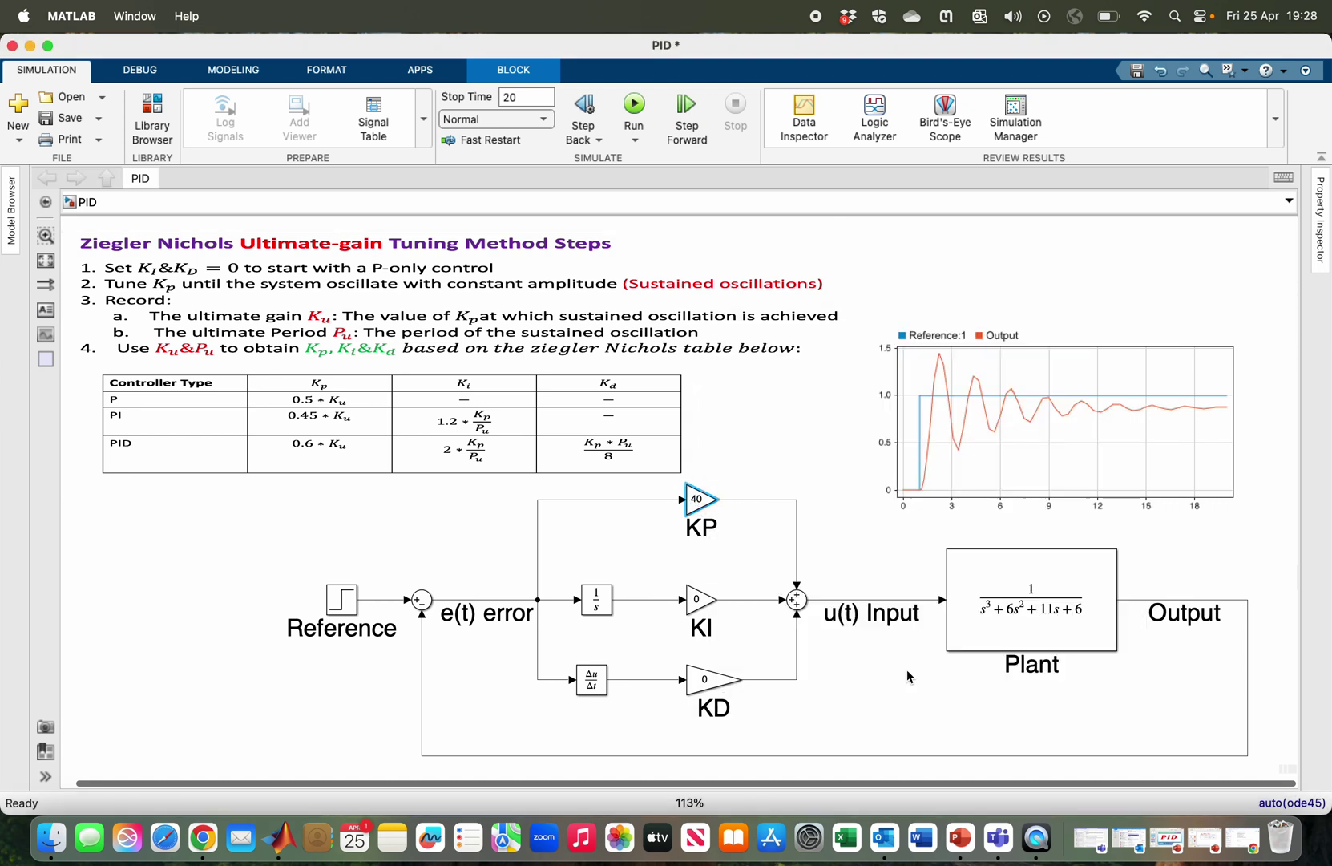
left_click(633, 104)
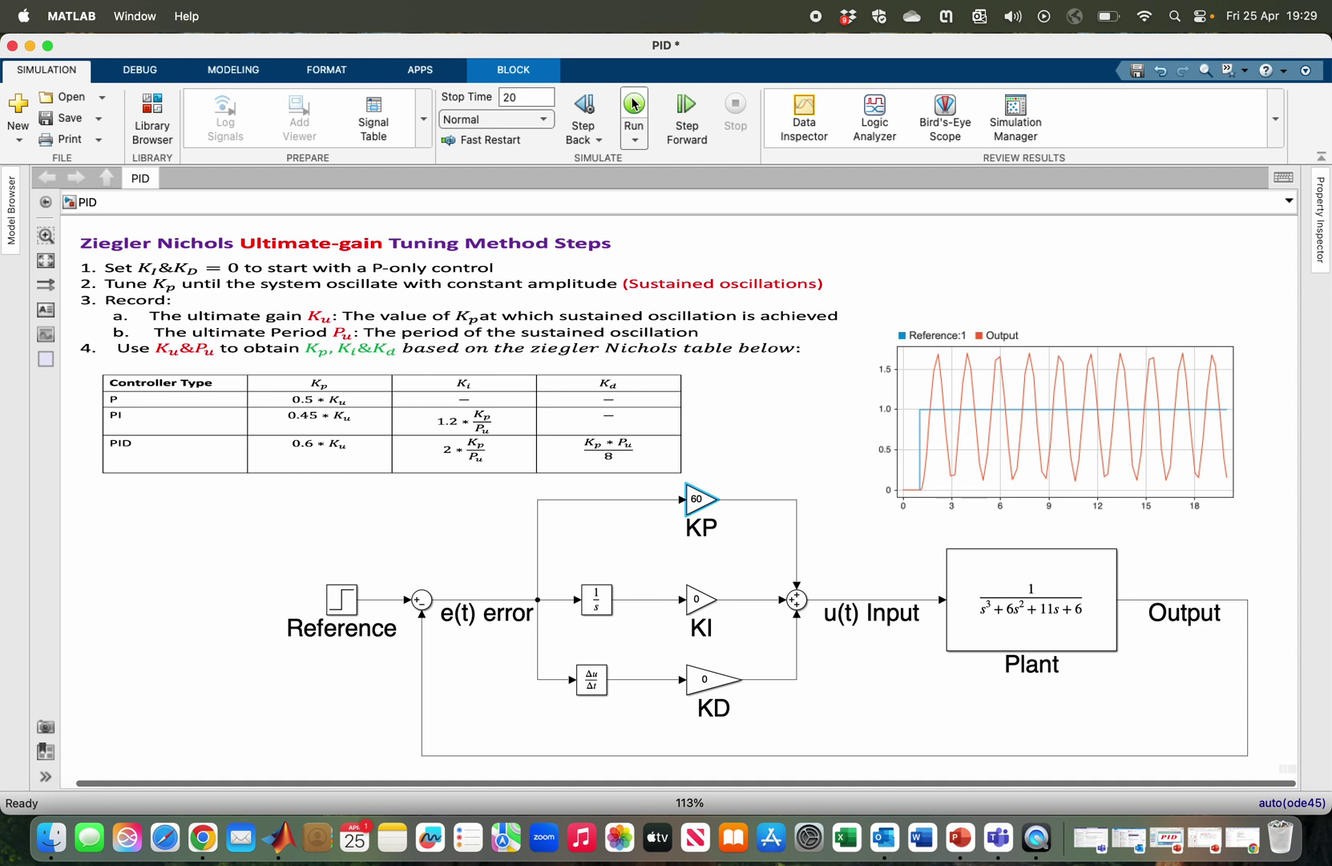
left_click(90, 297)
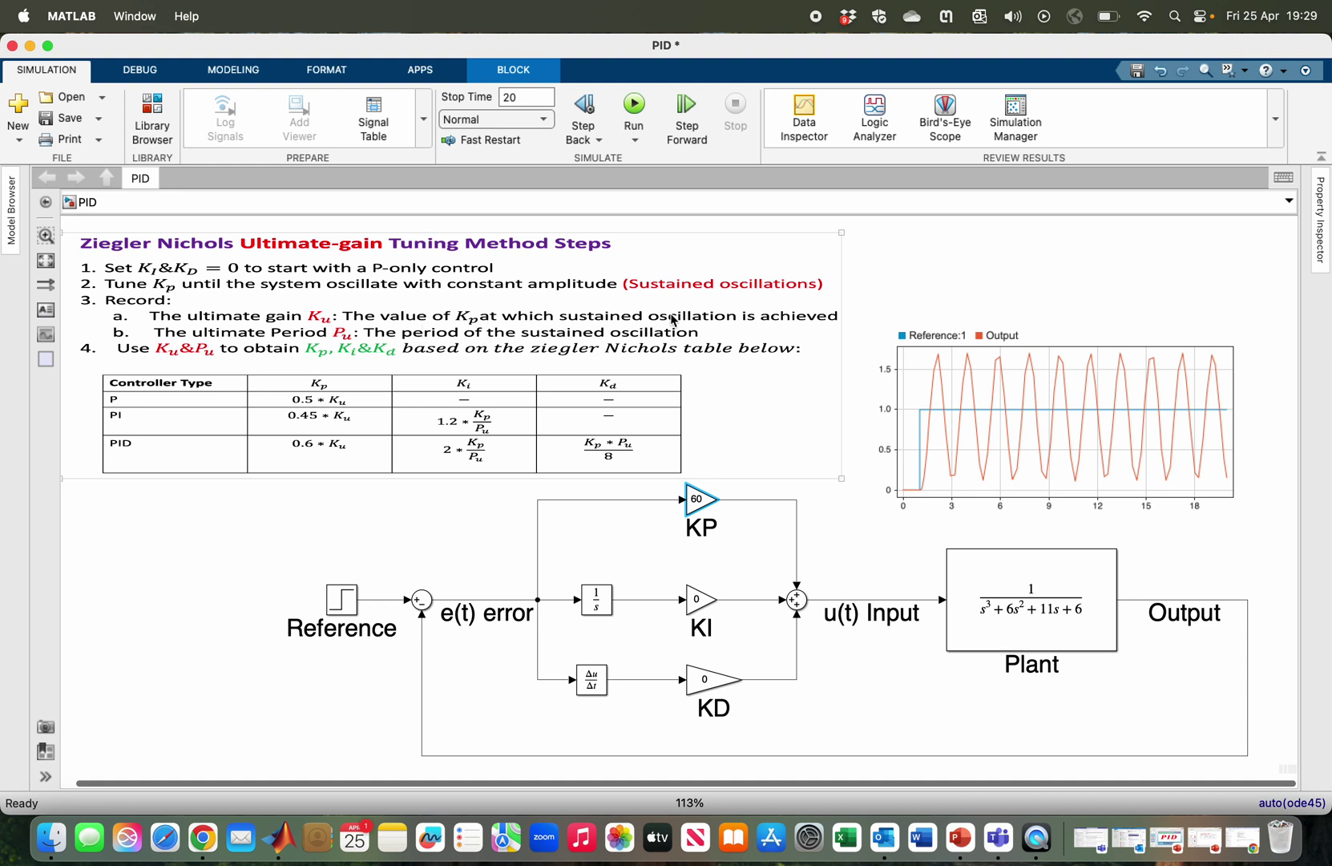
Place a data cursor on the Output peak at t=4.0 and move it to the next peak at t=6.0.
left_click(692, 486)
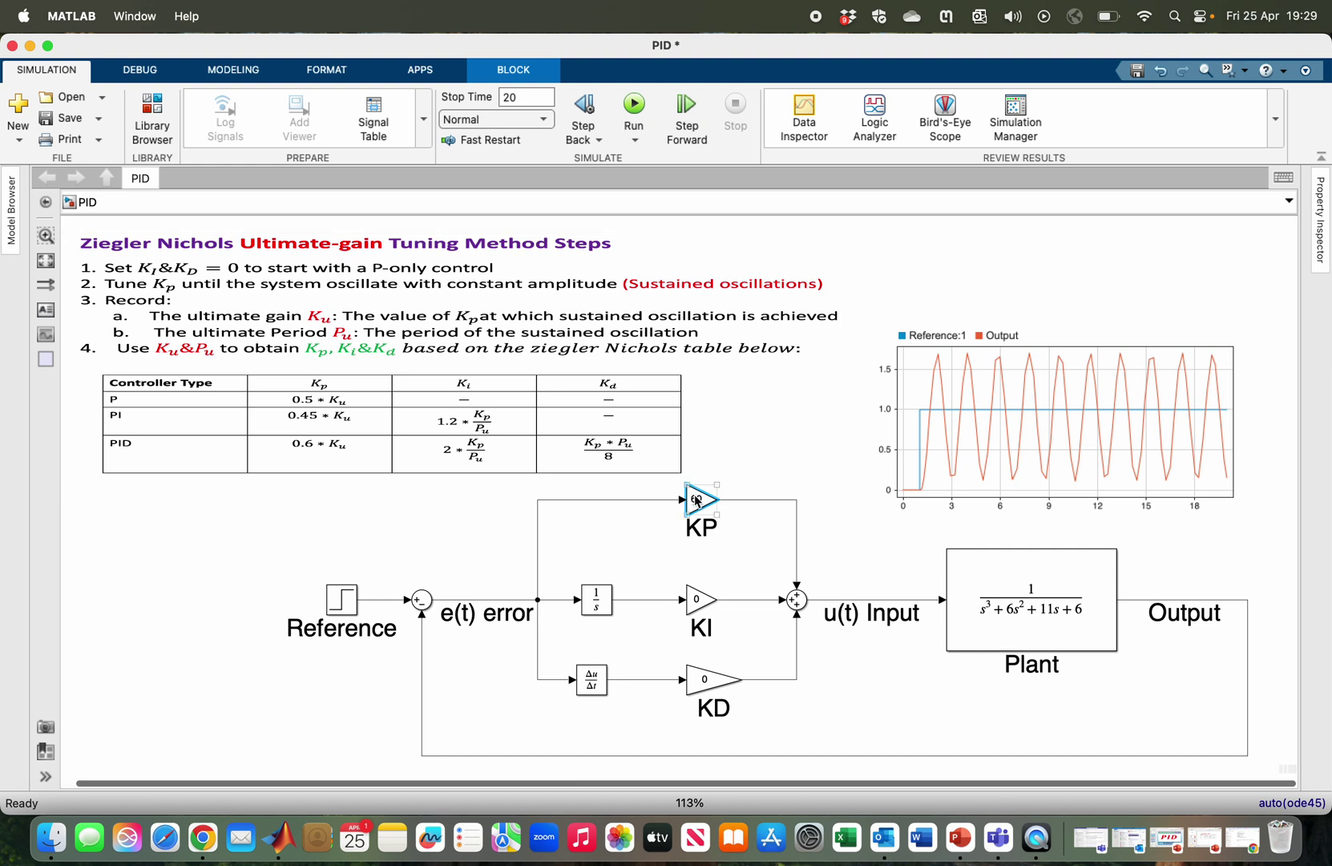
left_click(471, 377)
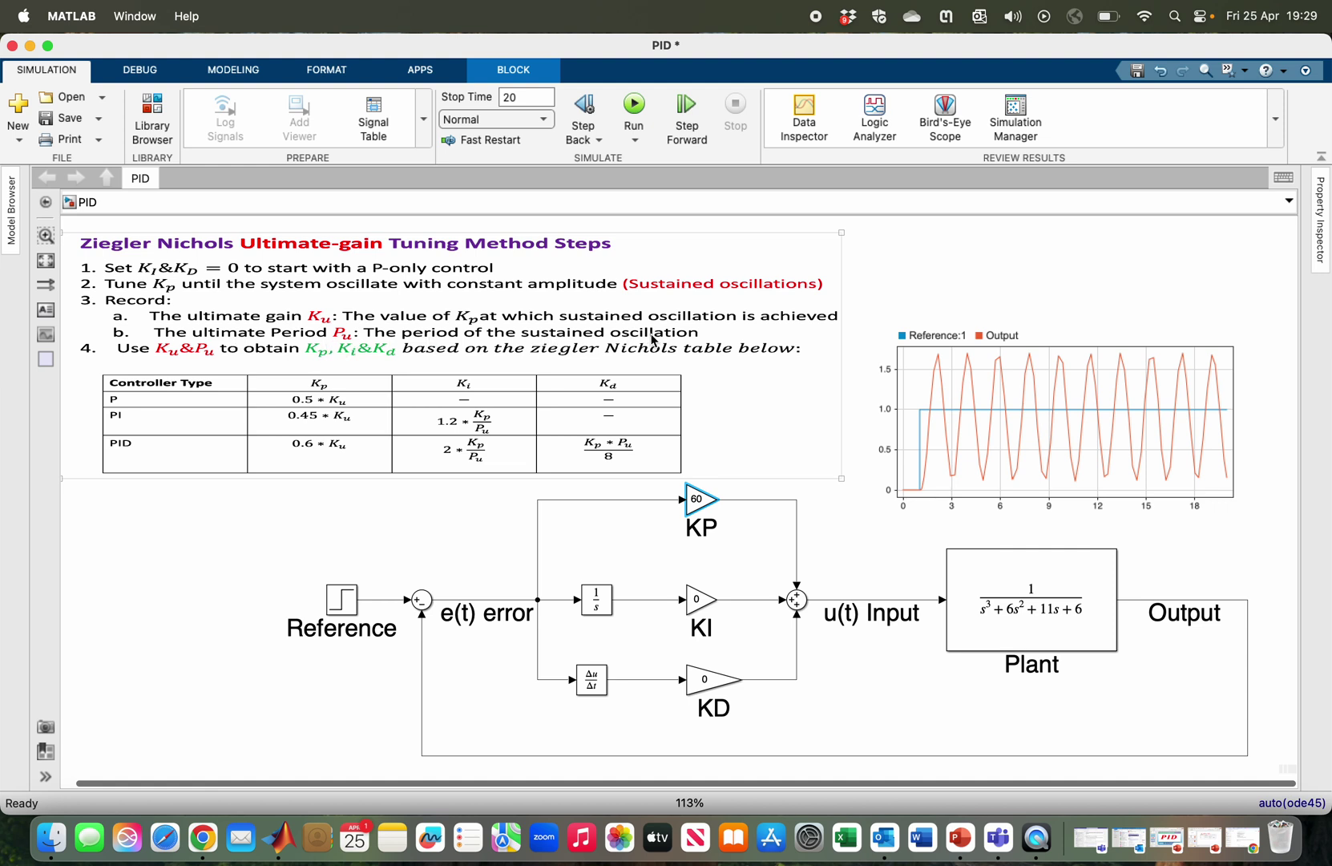
left_click(930, 375)
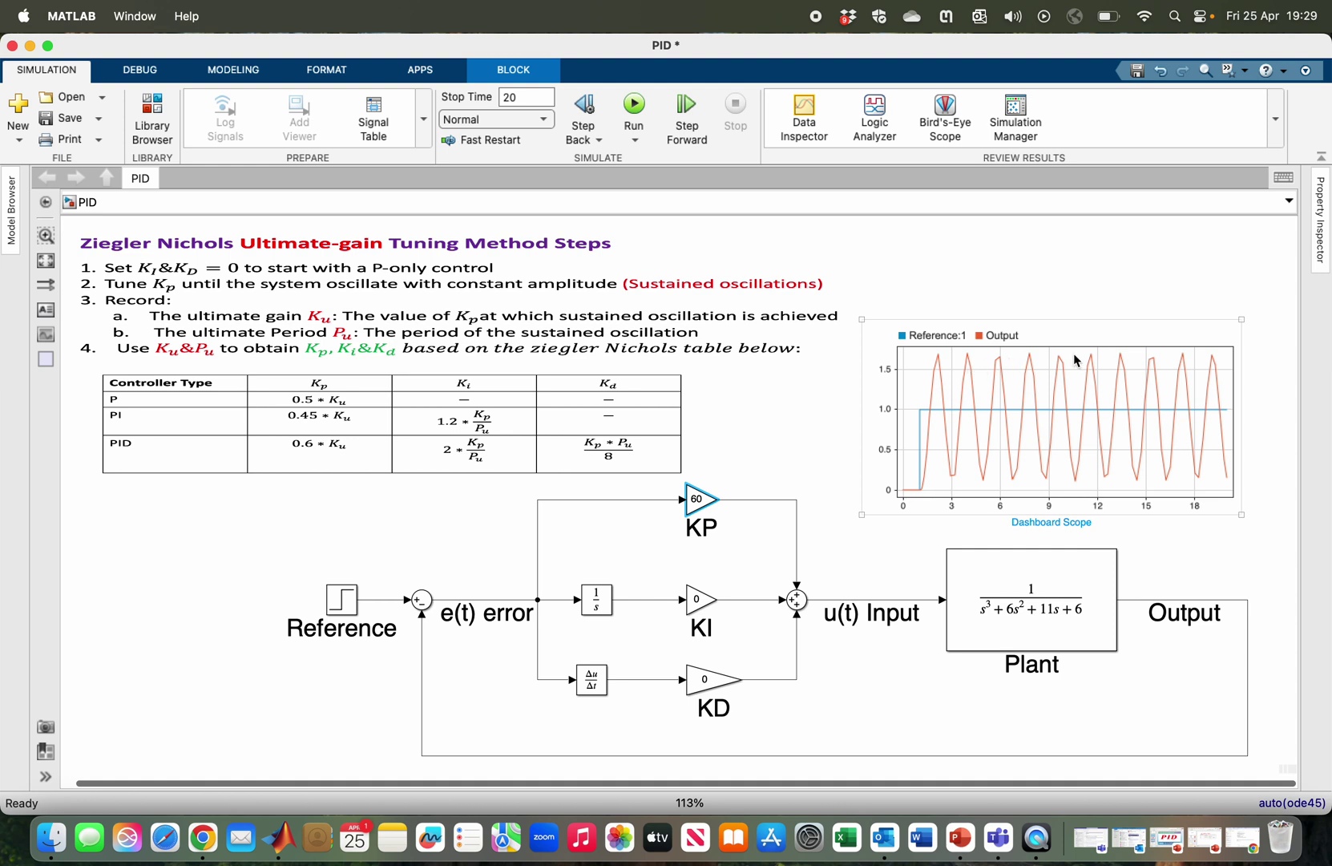
left_click(1217, 350)
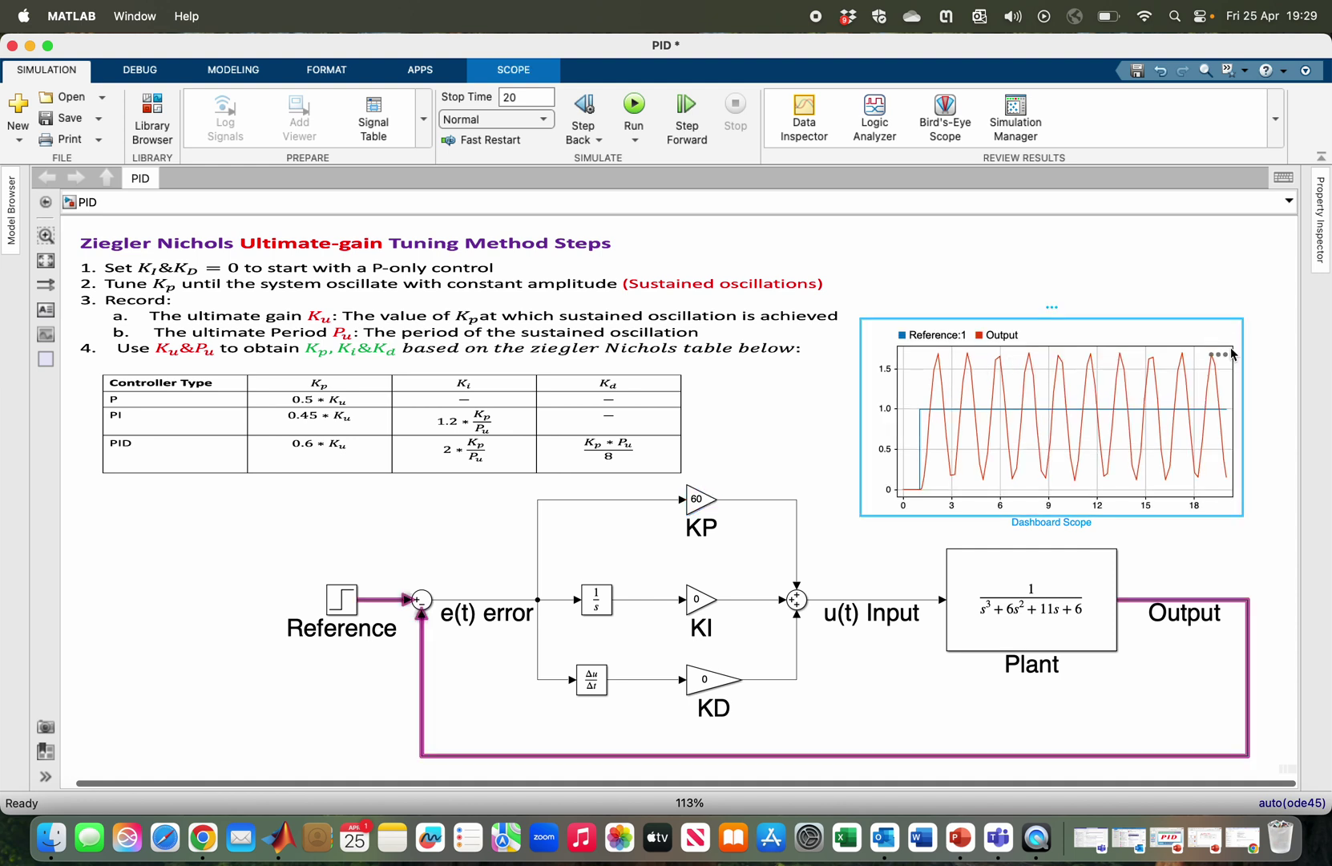
left_click(1128, 376)
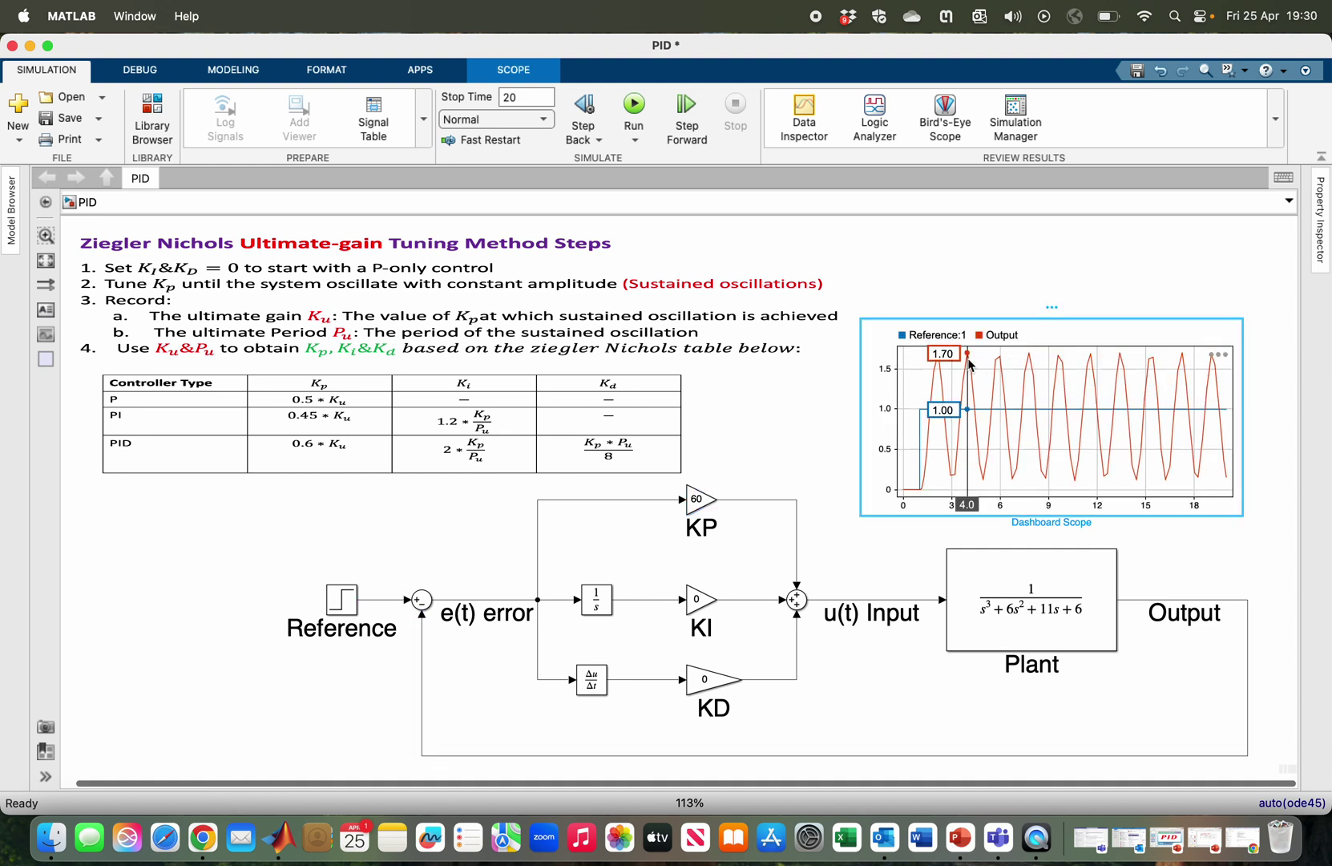
mouse_move(969, 363)
left_mouse_down()
mouse_move(1002, 349)
mouse_move(969, 351)
left_mouse_up()
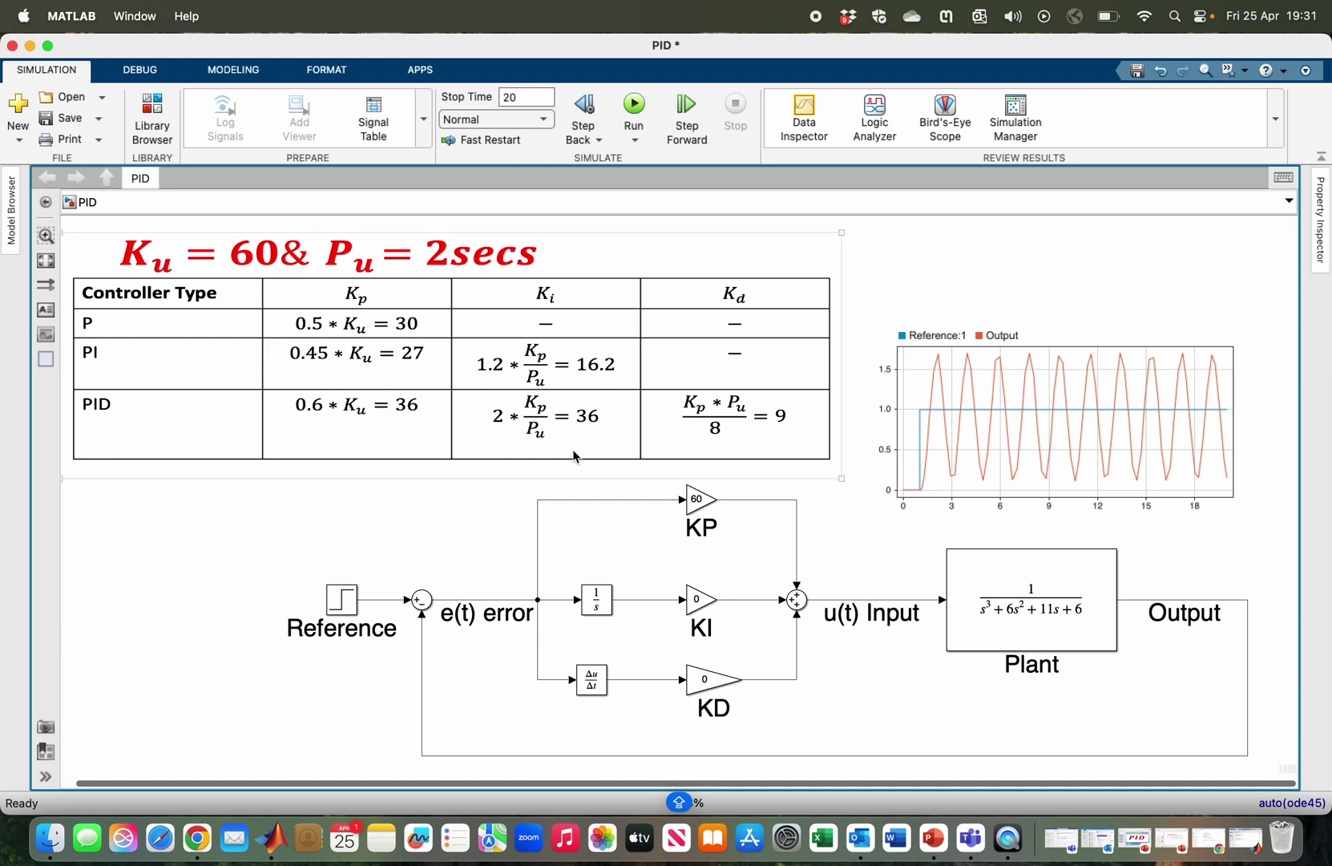
Set the KP gain to 27 and the KI gain to 16.2.
left_click(698, 501)
double_click(698, 500)
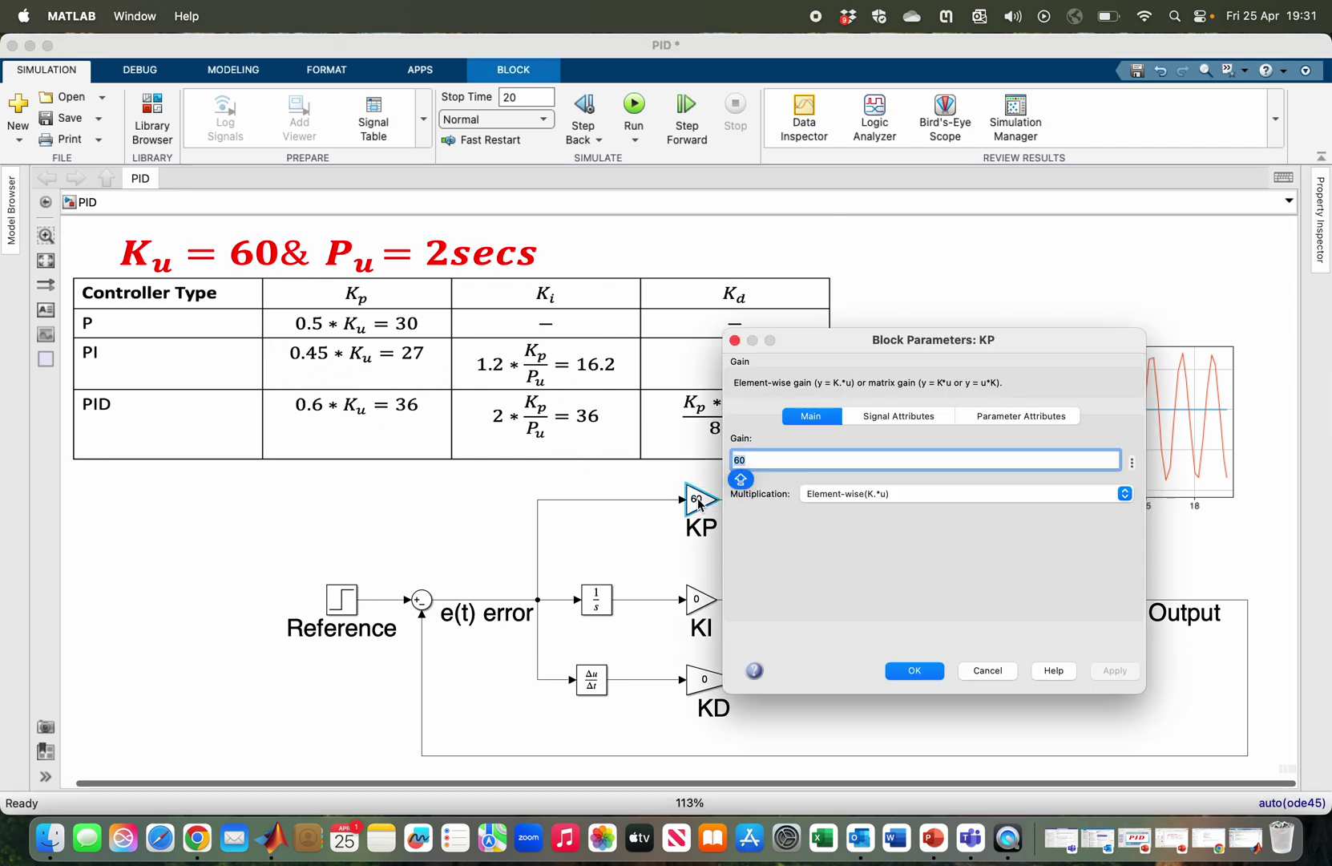
type("27")
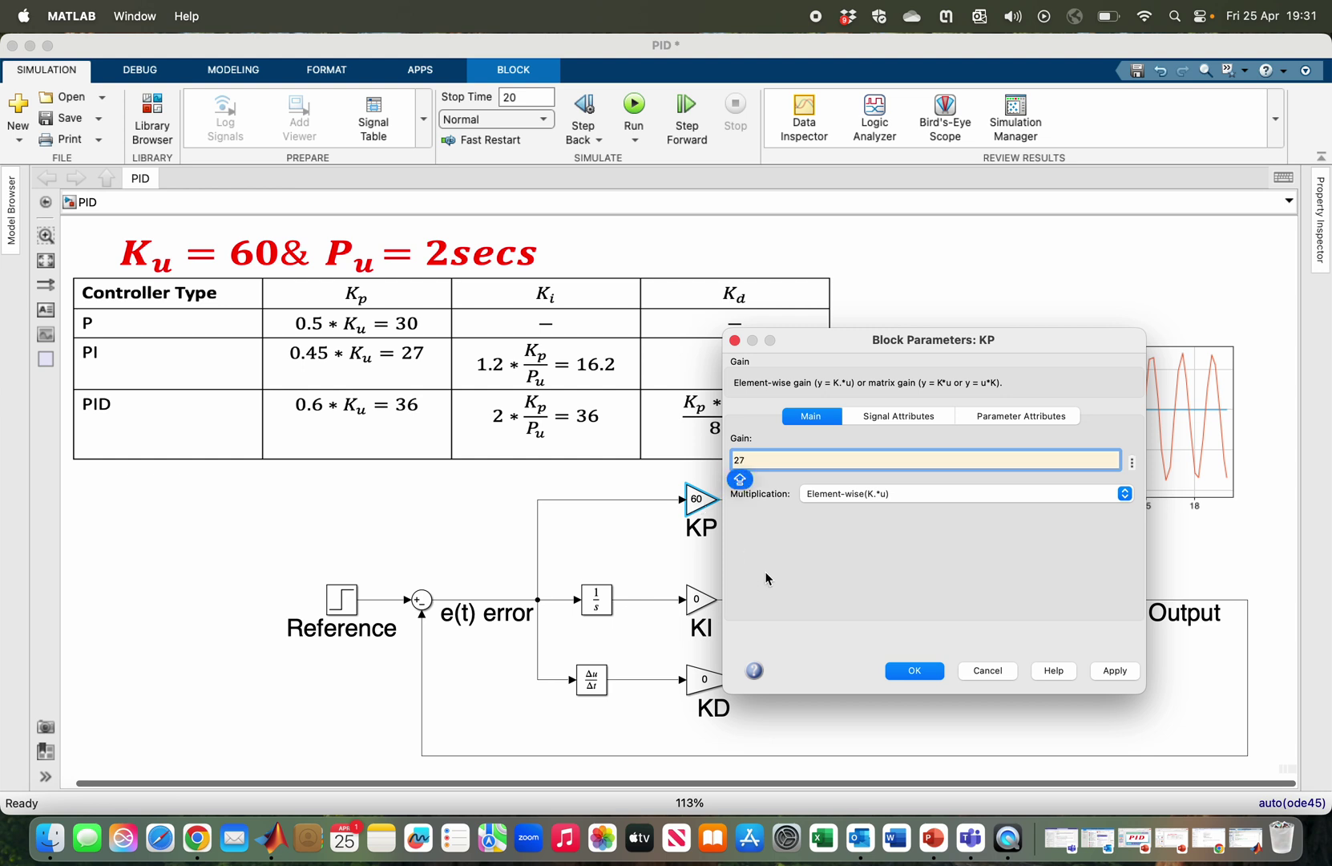
left_click(910, 670)
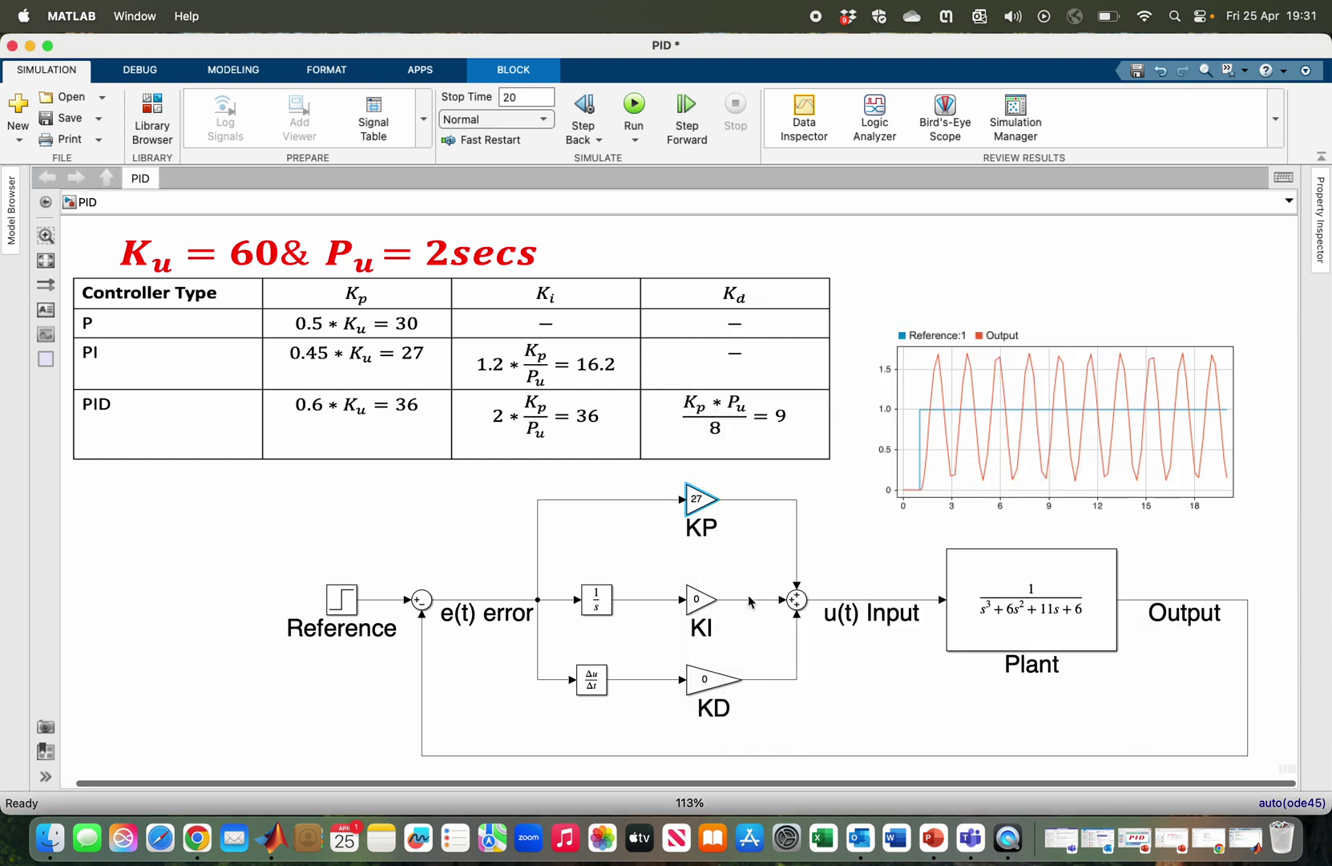
double_click(699, 599)
type("1")
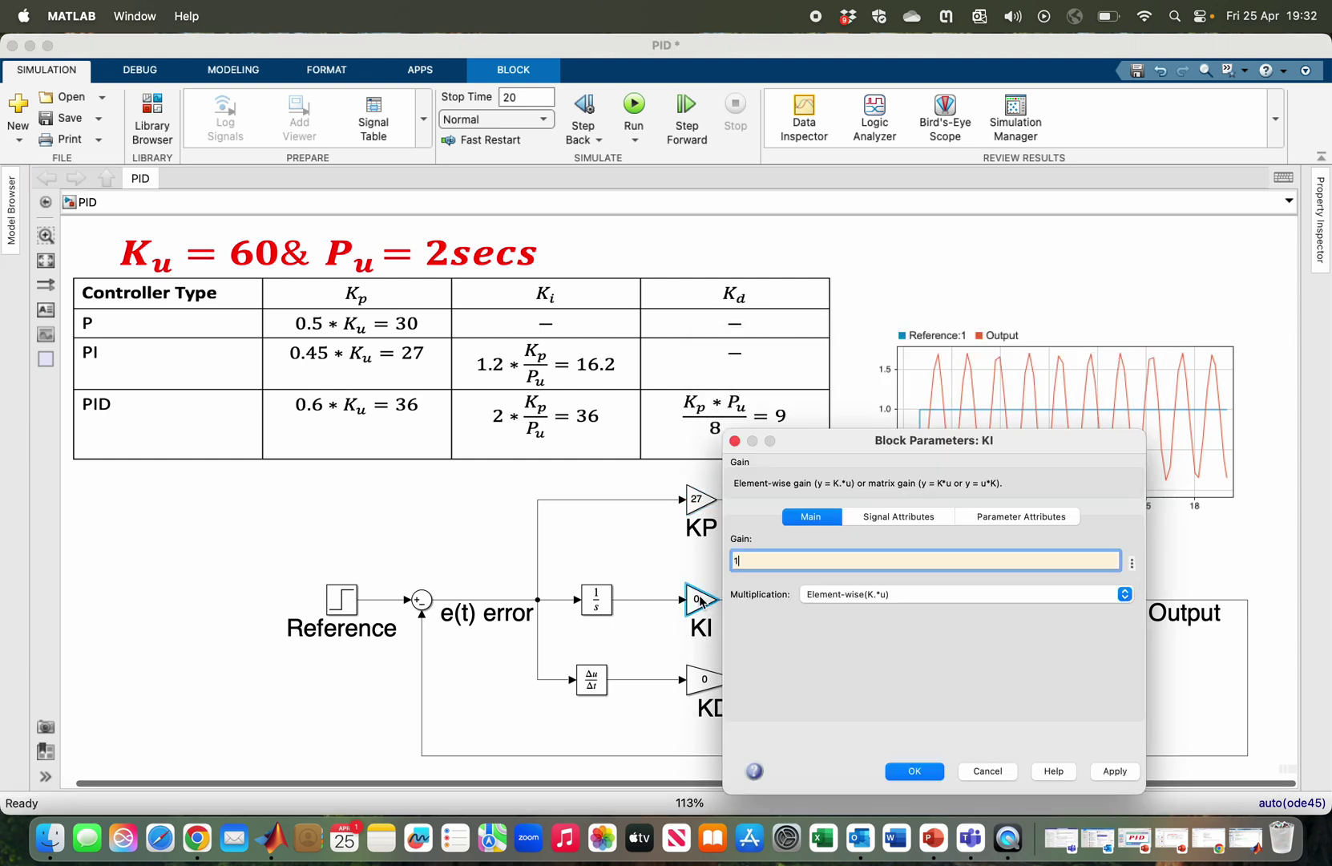
type("6.2")
left_click(906, 771)
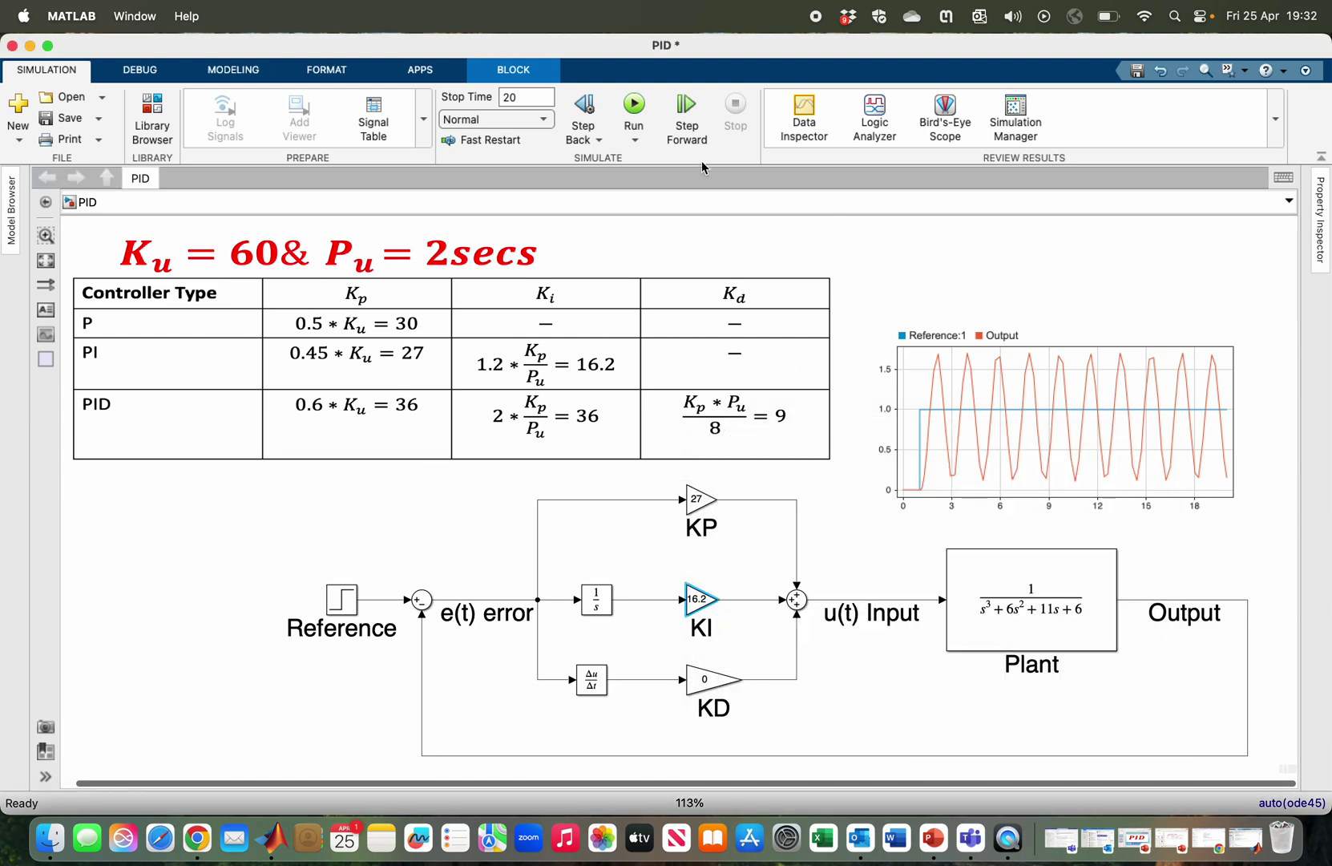
Rerun the simulation and inspect the decaying oscillation in the scope.
left_click(648, 106)
left_click(1010, 406)
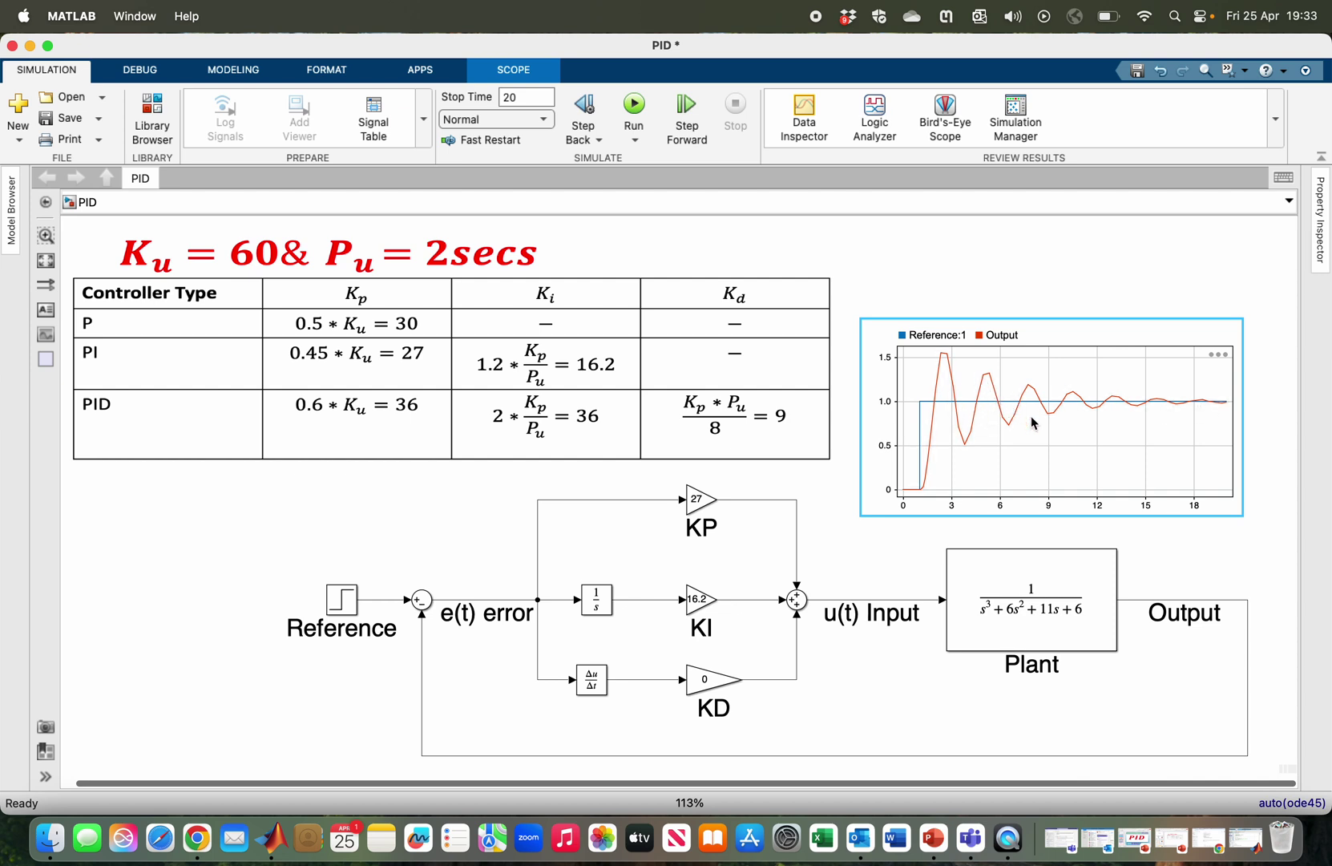
left_click(701, 612)
left_click(316, 426)
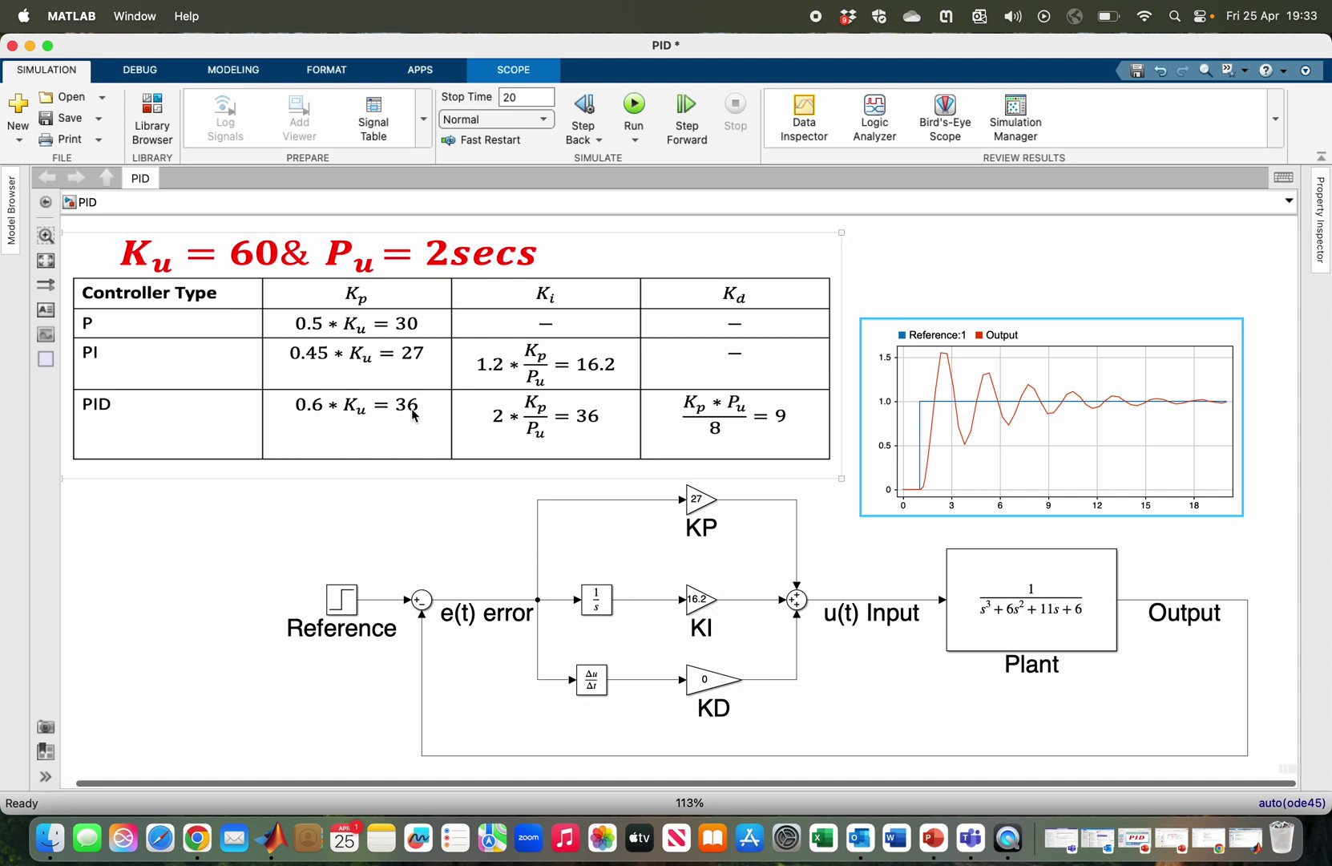
Enter 36, 36 and 9 as the KP, KI and KD gains, then run the simulation.
double_click(702, 500)
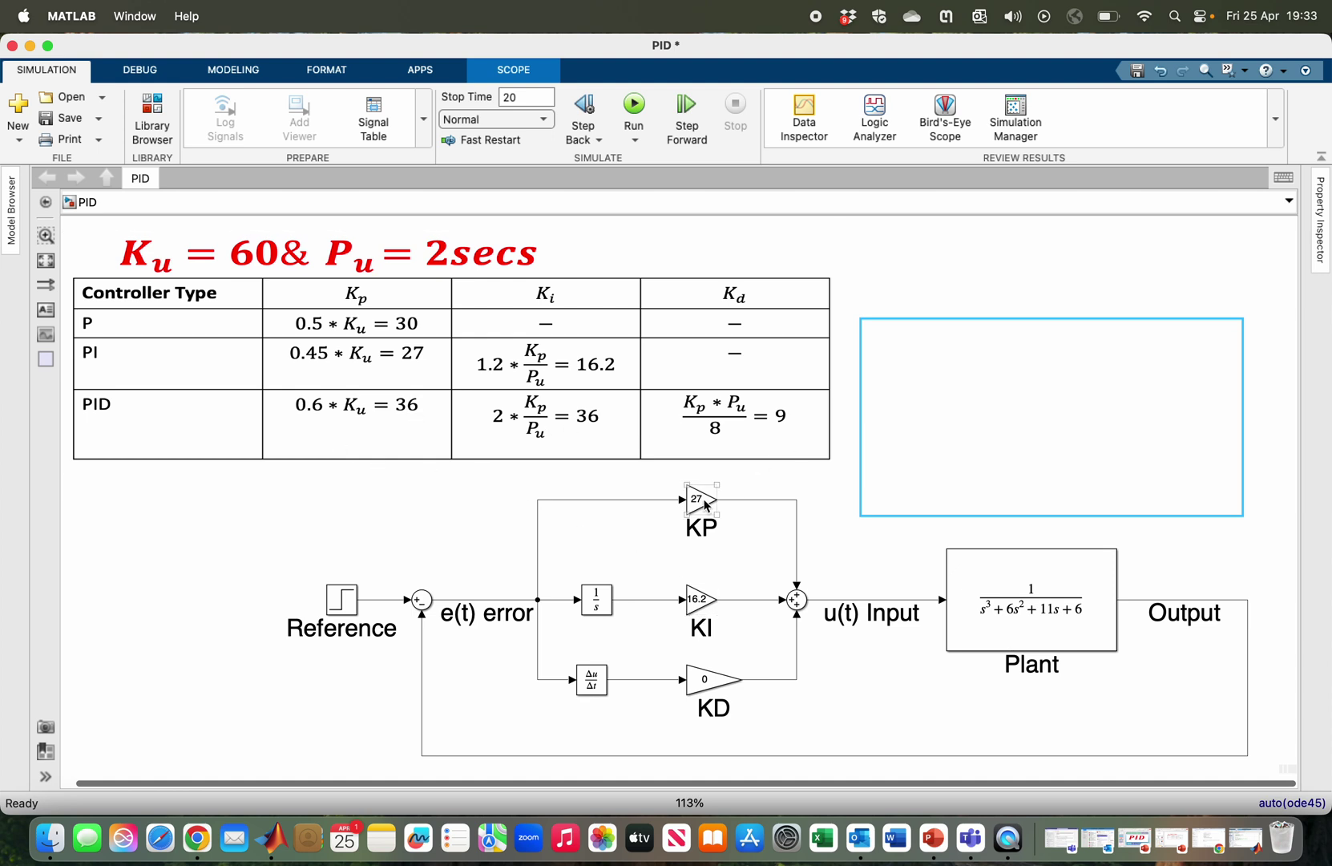
type("36")
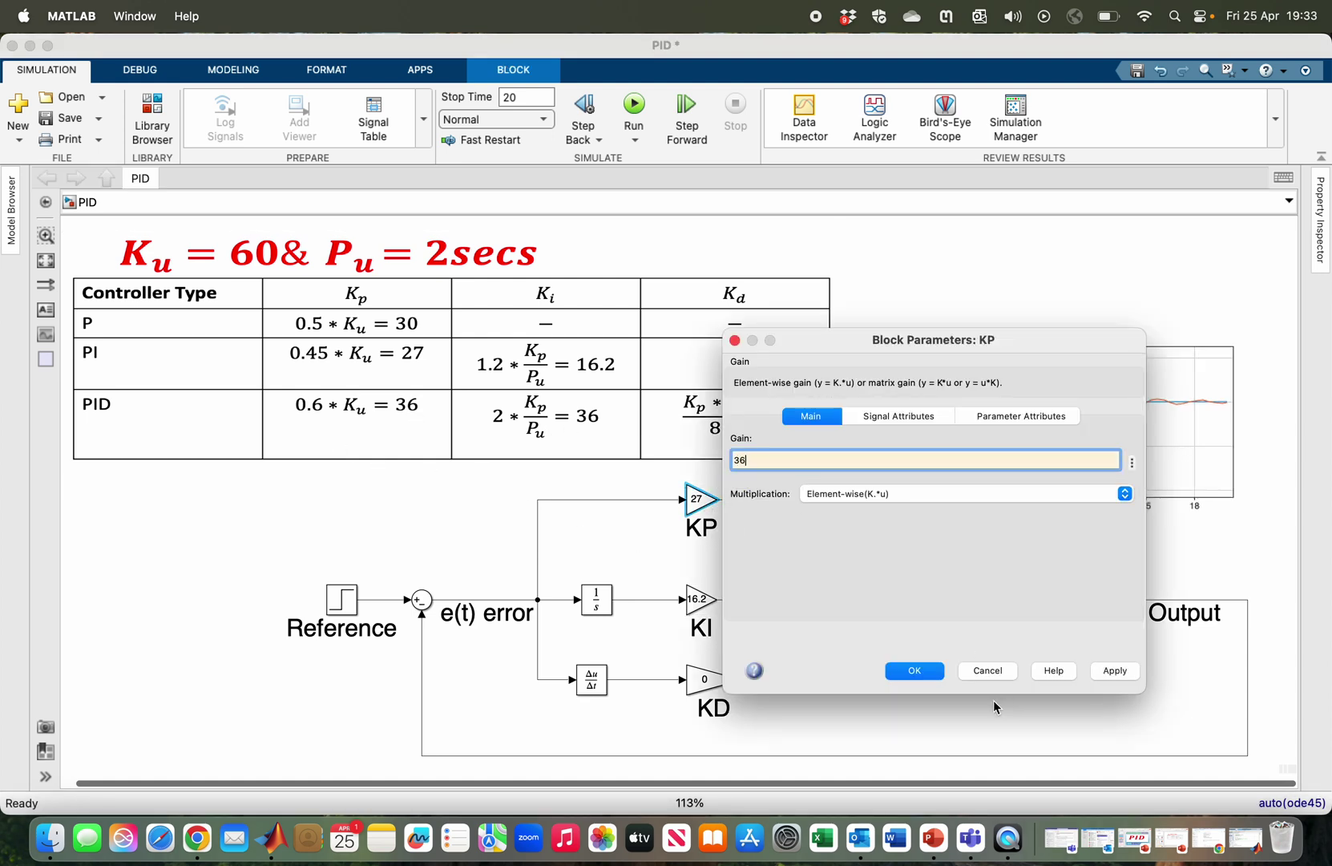
left_click(914, 670)
double_click(691, 597)
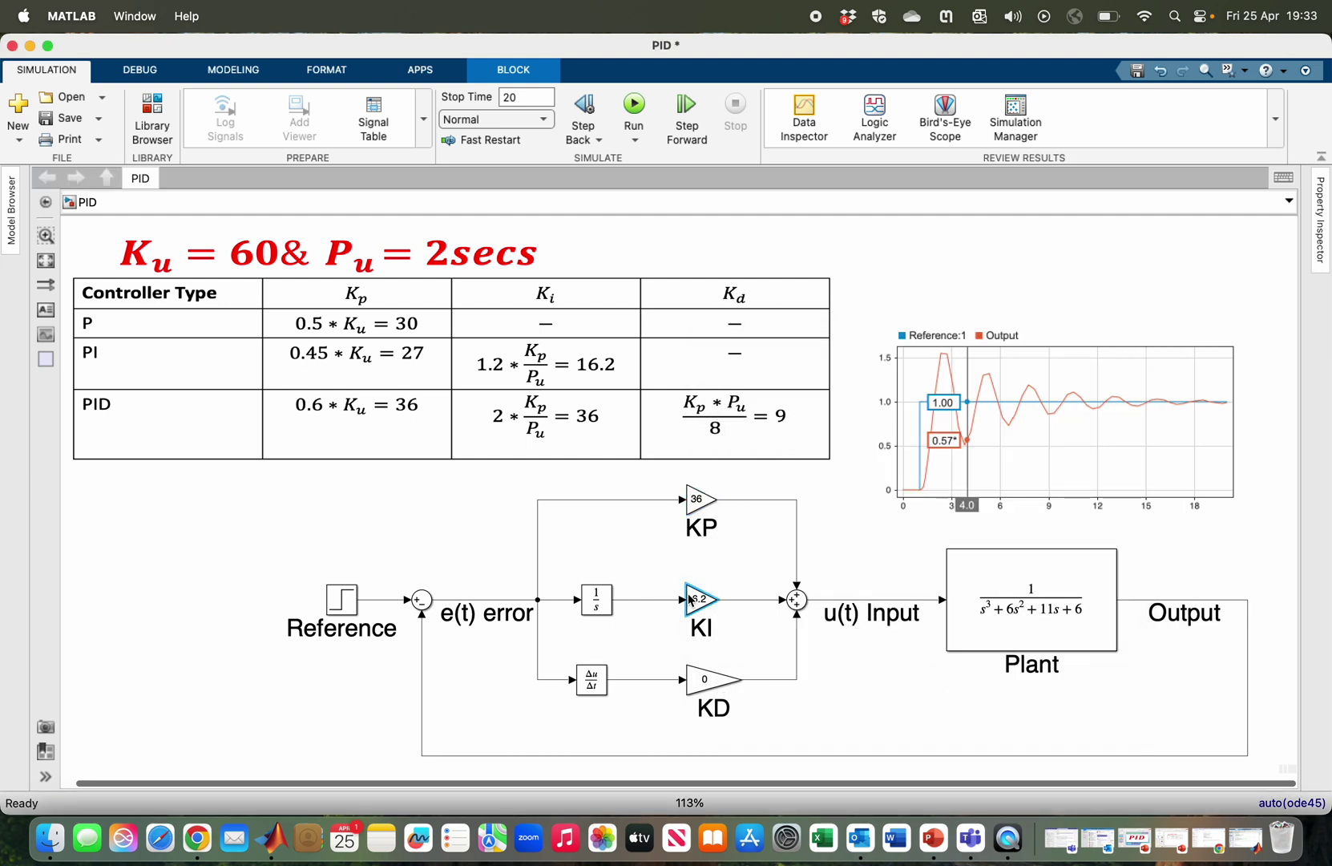
type("36")
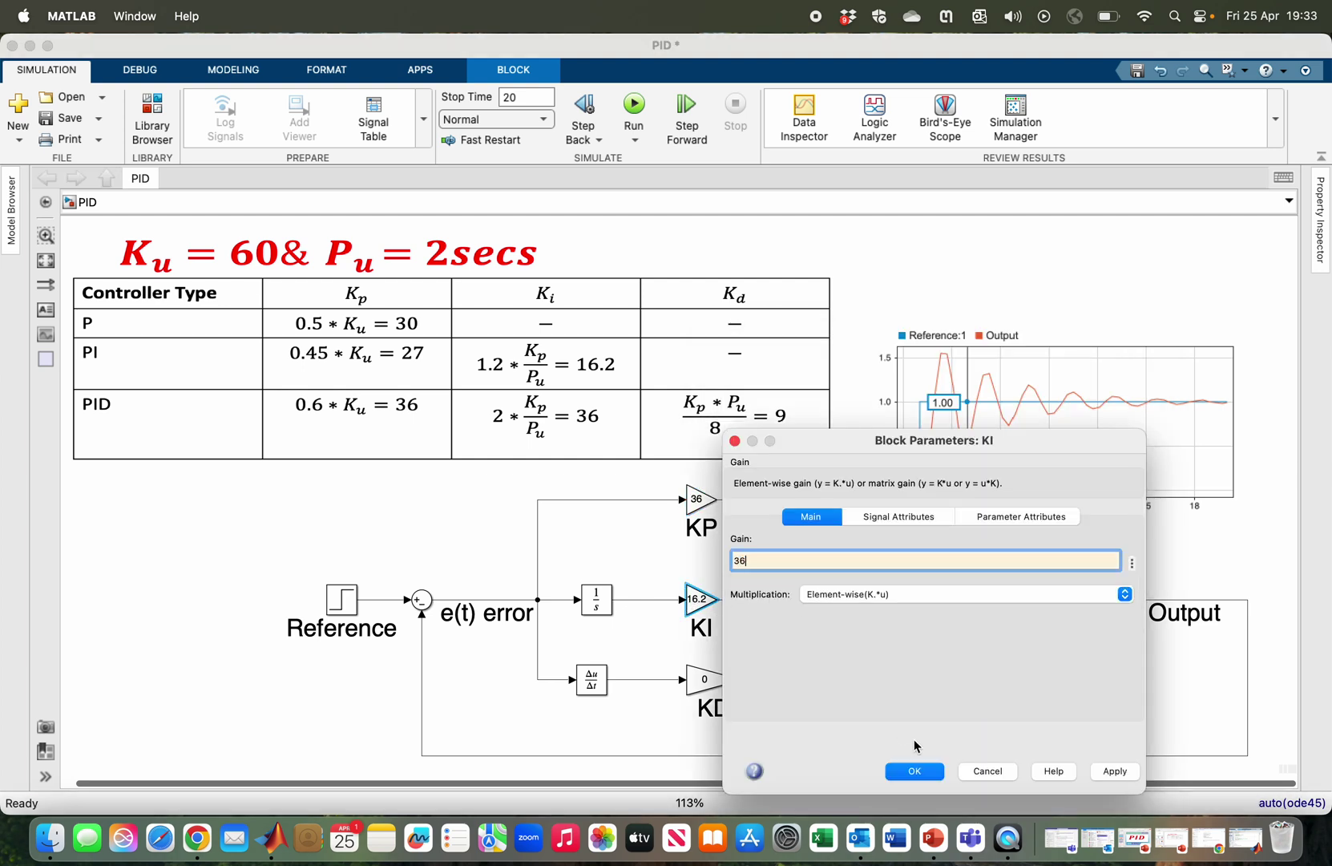
left_click(924, 769)
double_click(721, 681)
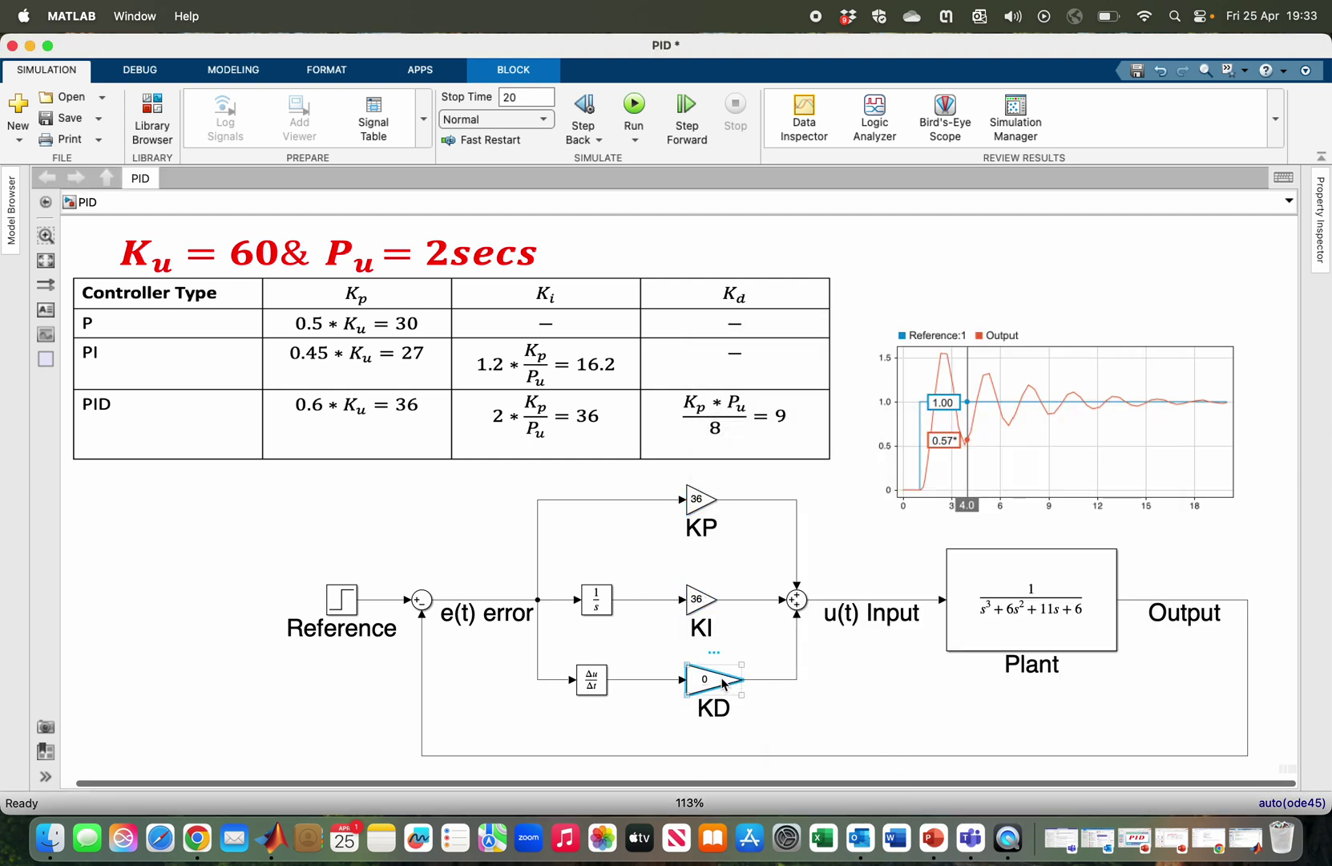
type("9")
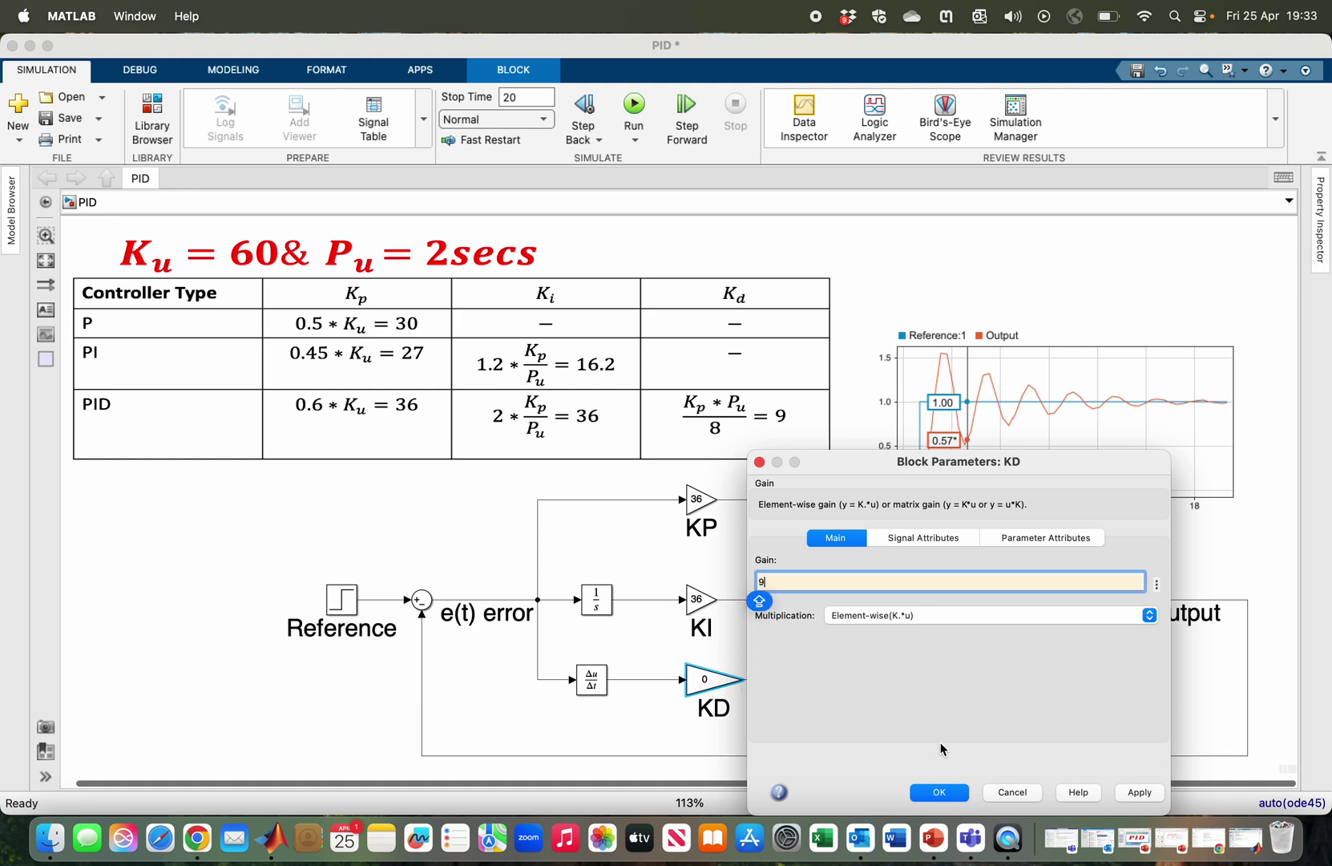
left_click(923, 791)
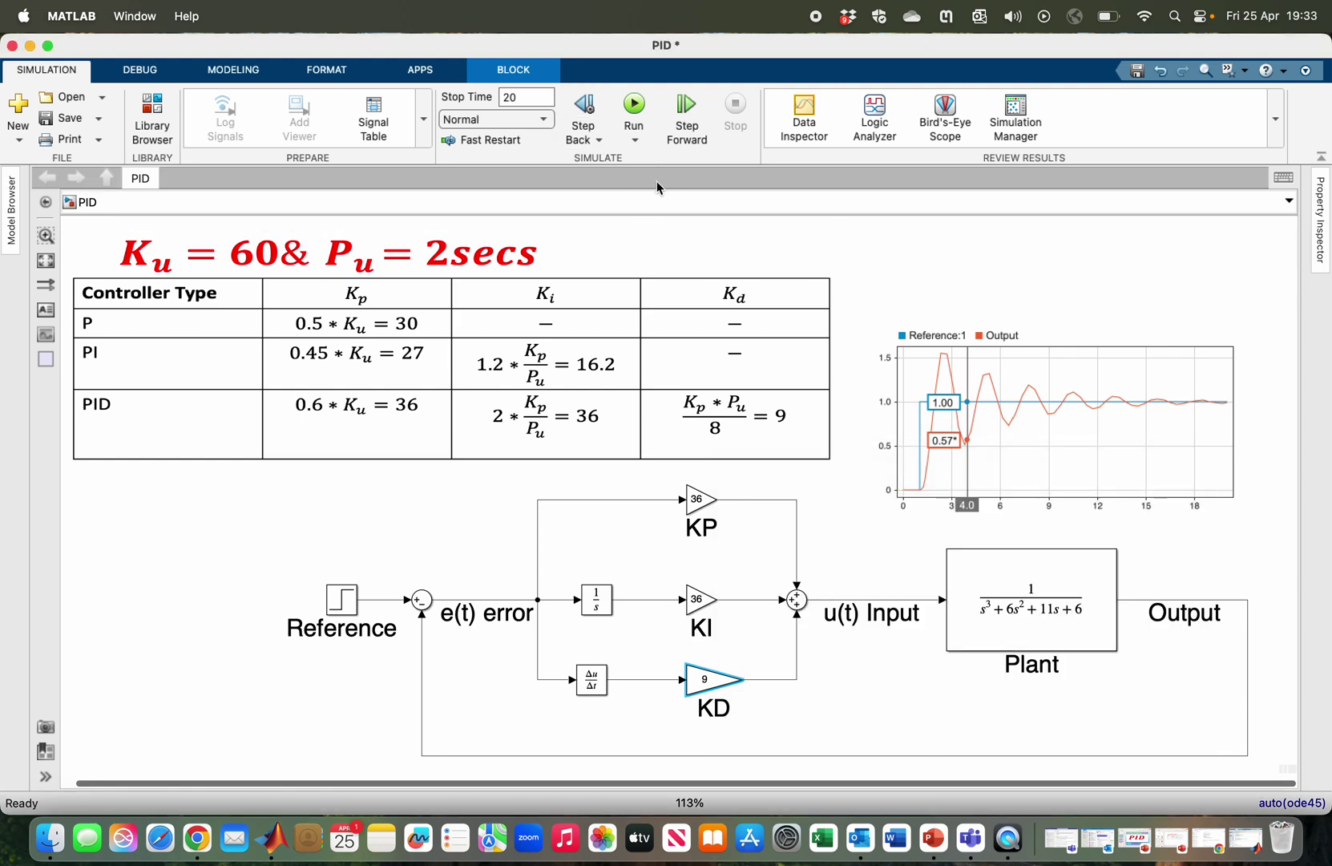
left_click(635, 104)
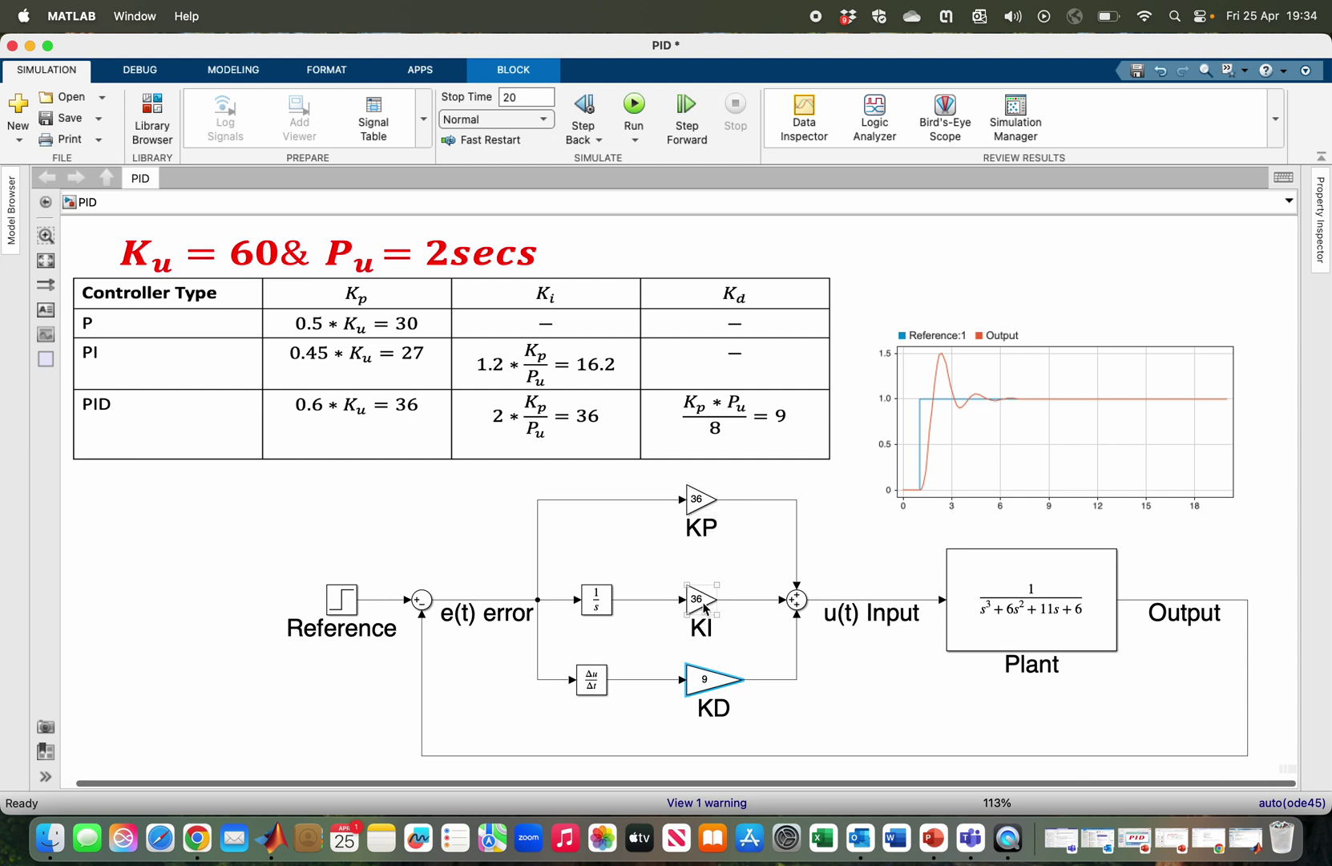
Change KI to 20 and KD to 15, then rerun for a peak near 1.1.
double_click(701, 603)
type("20")
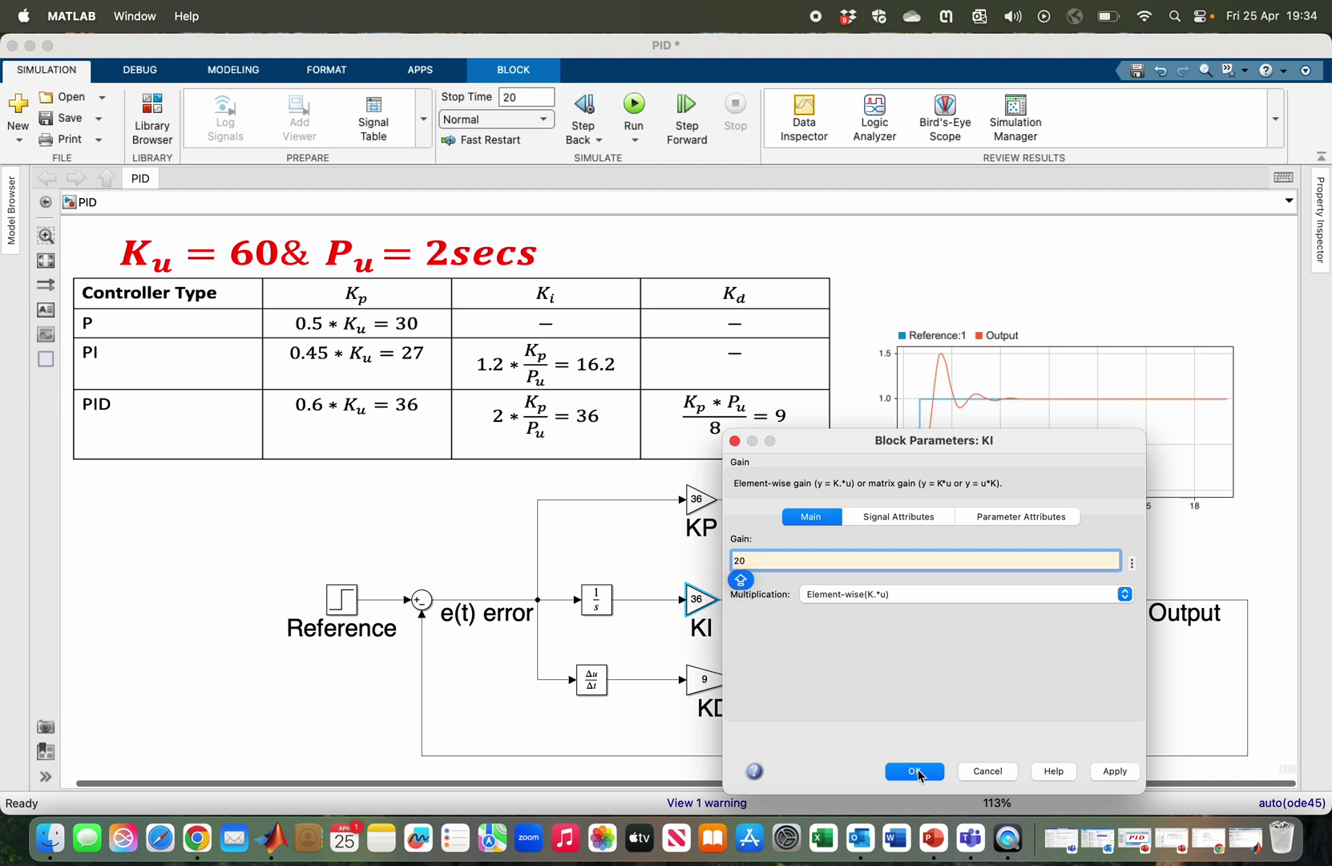
left_click(918, 769)
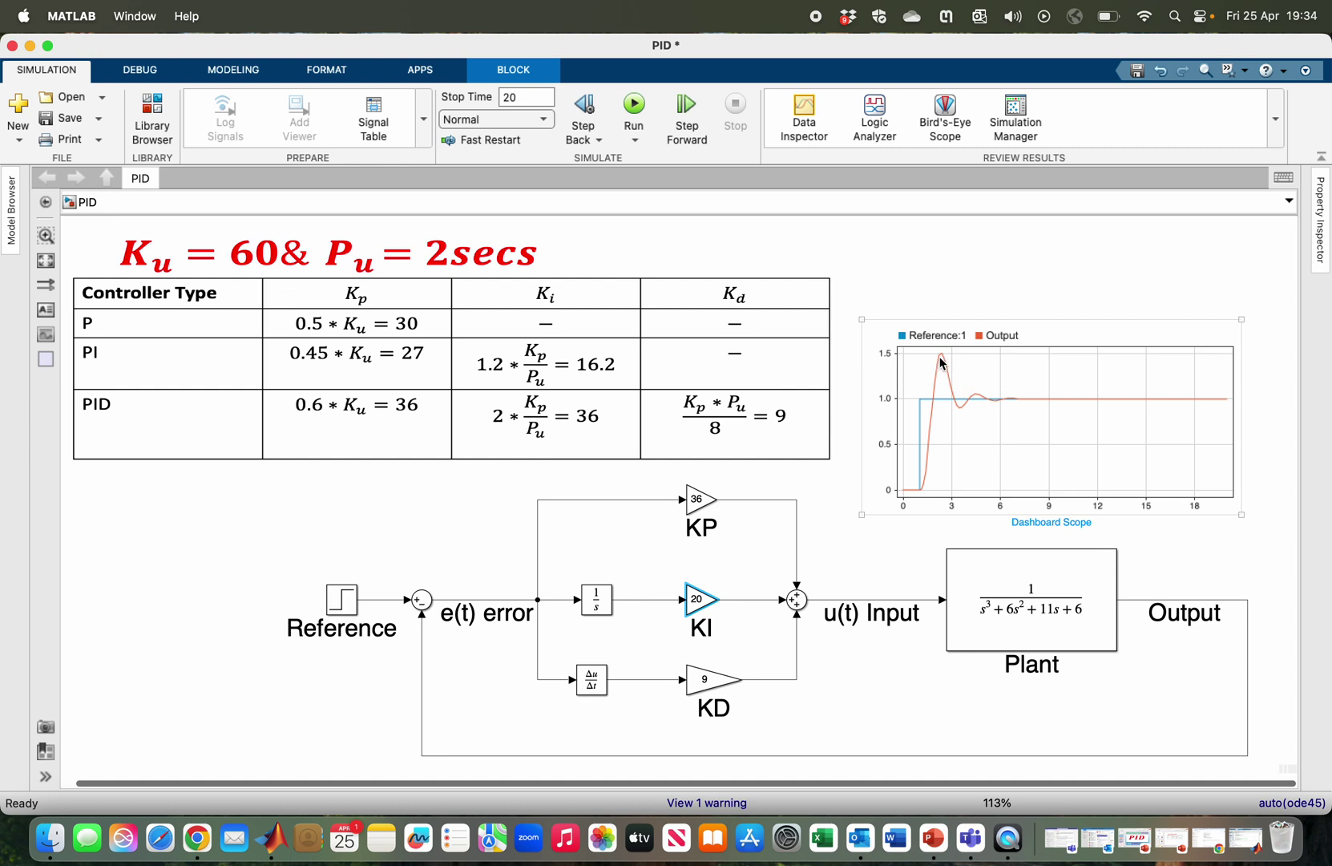
double_click(714, 678)
type("15")
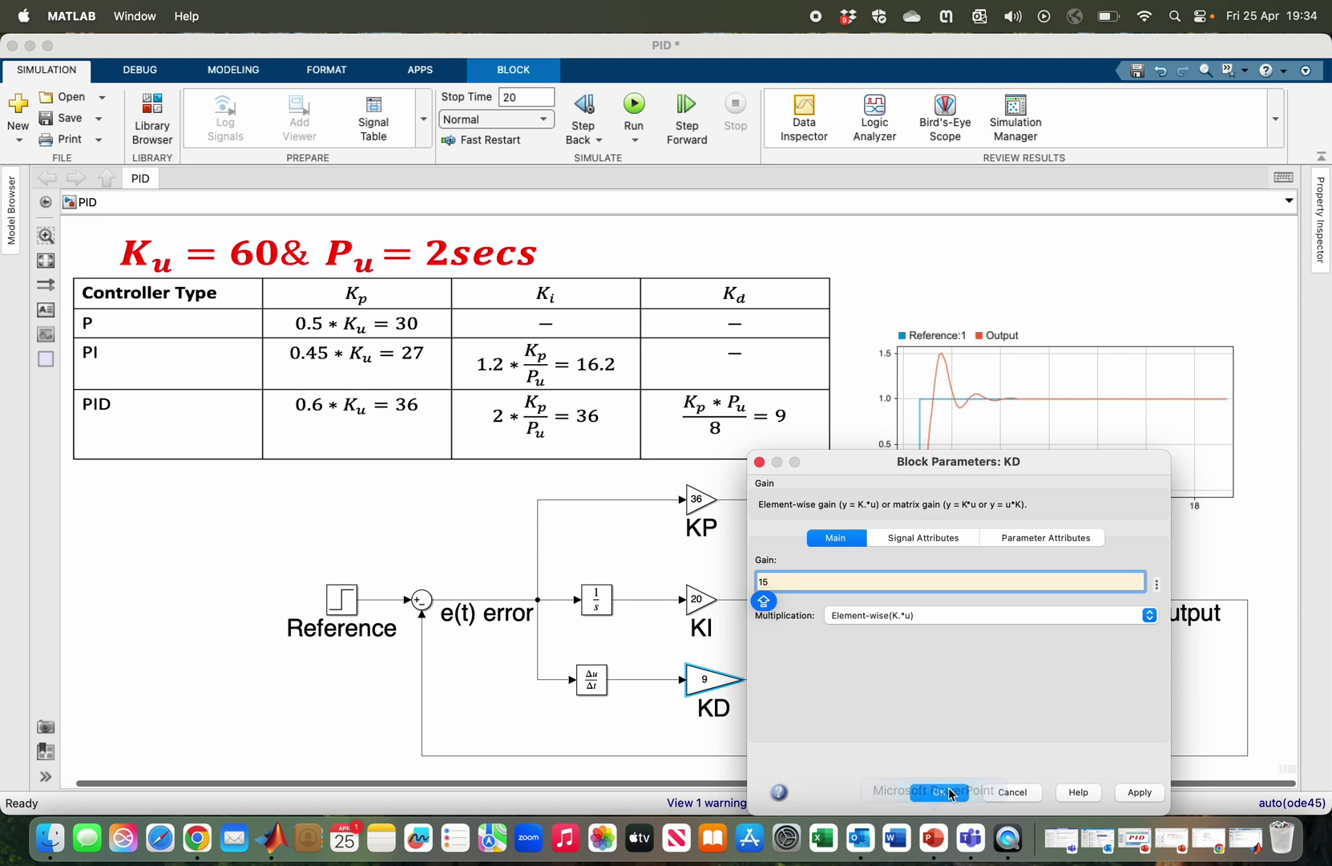
left_click(937, 792)
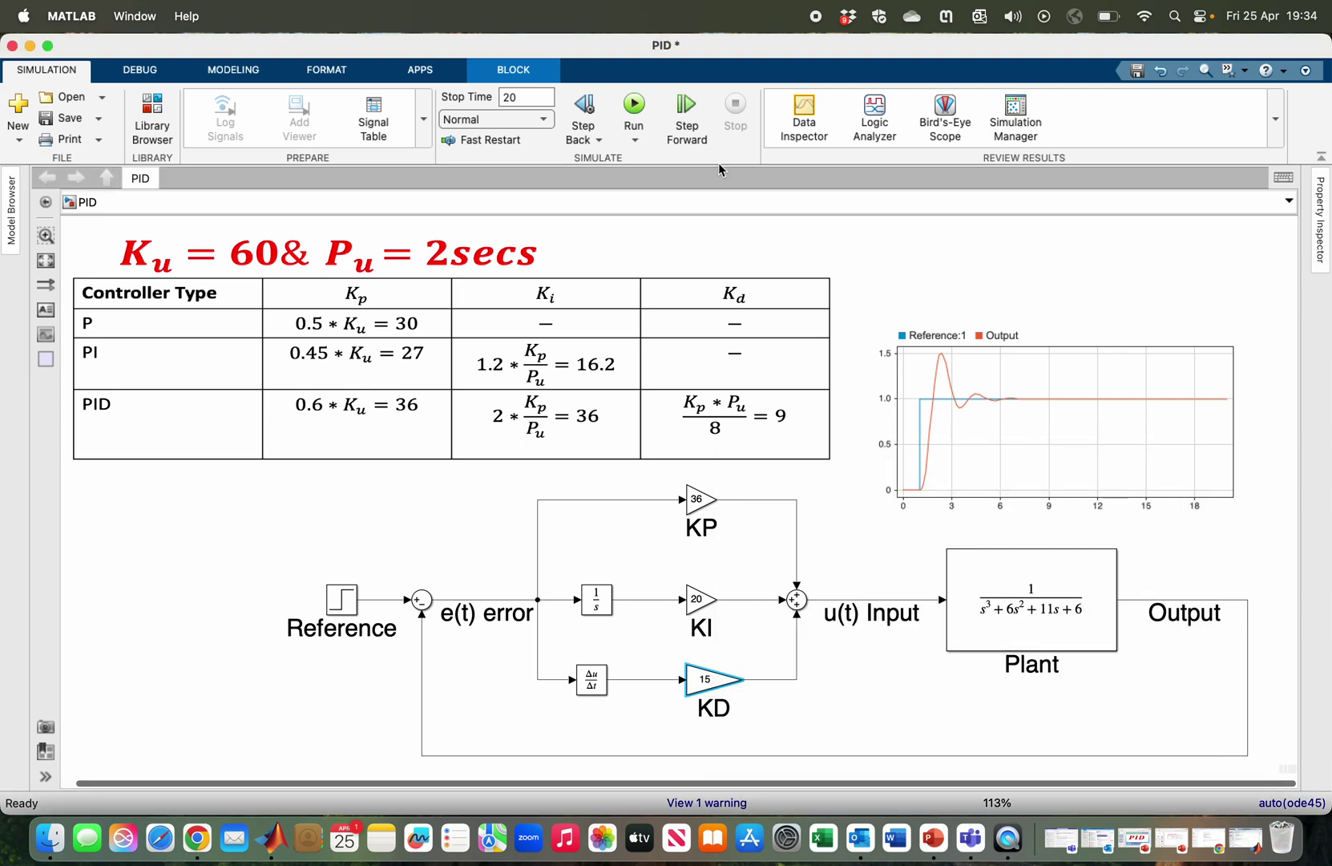
left_click(645, 114)
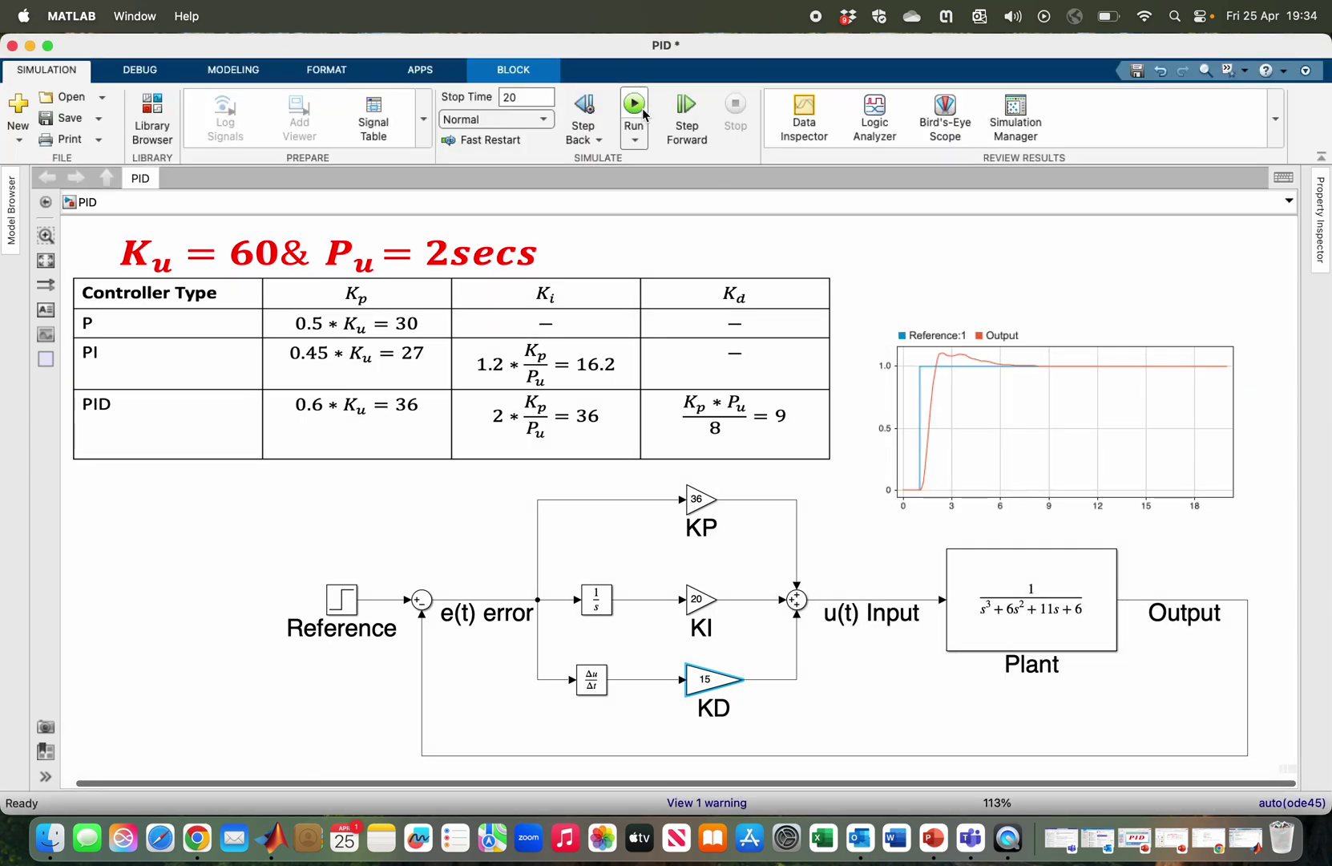